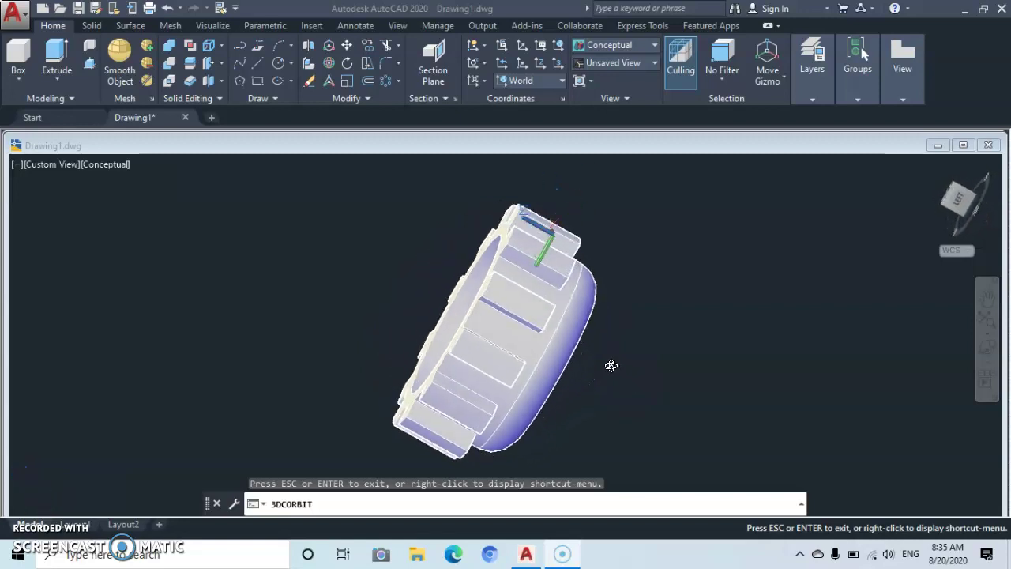
{"action": "left_click_drag", "start_coordinate": [624, 338], "coordinate": [624, 330]}
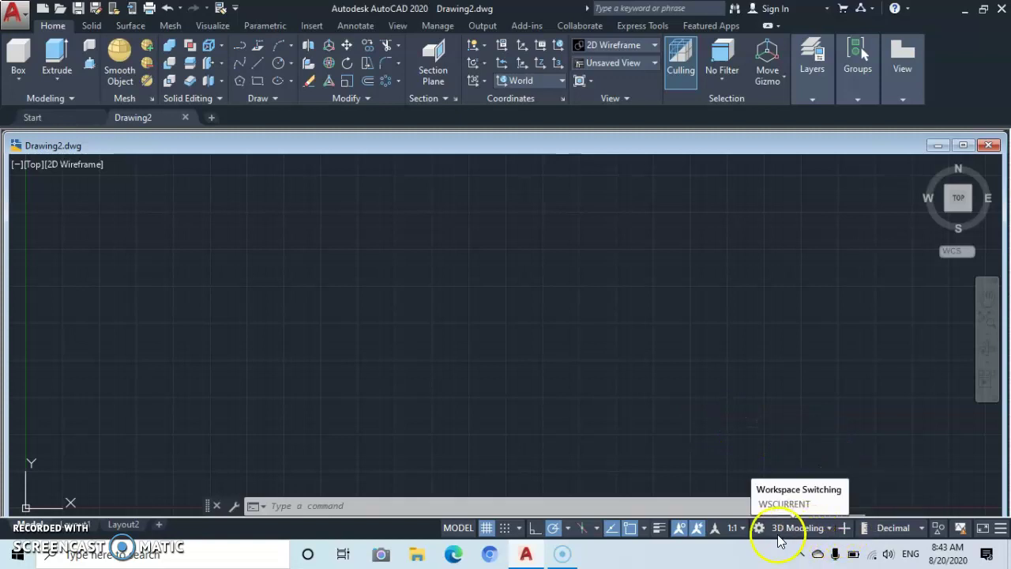
{"action": "left_click", "coordinate": [829, 528]}
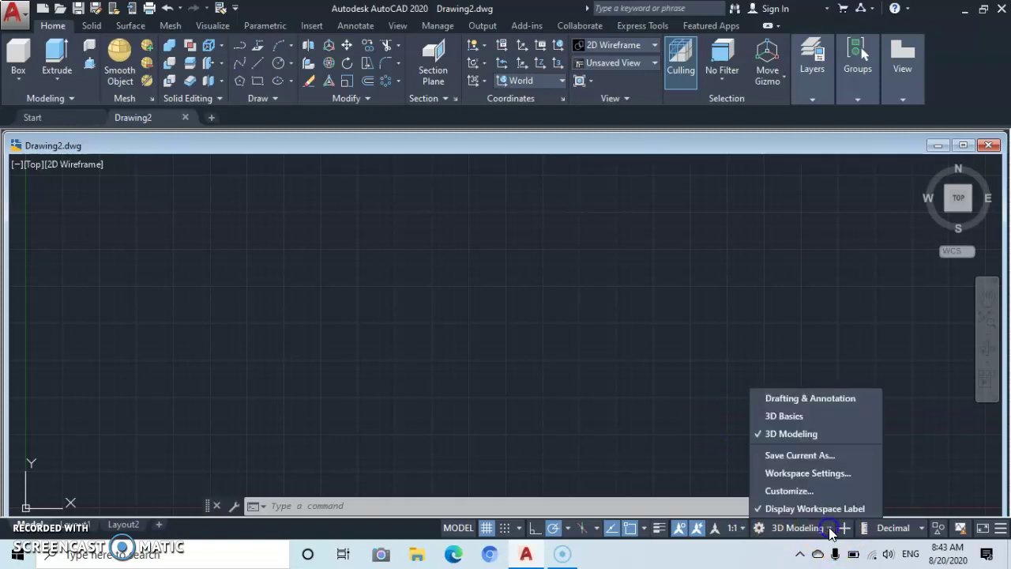
{"action": "left_click", "coordinate": [715, 432]}
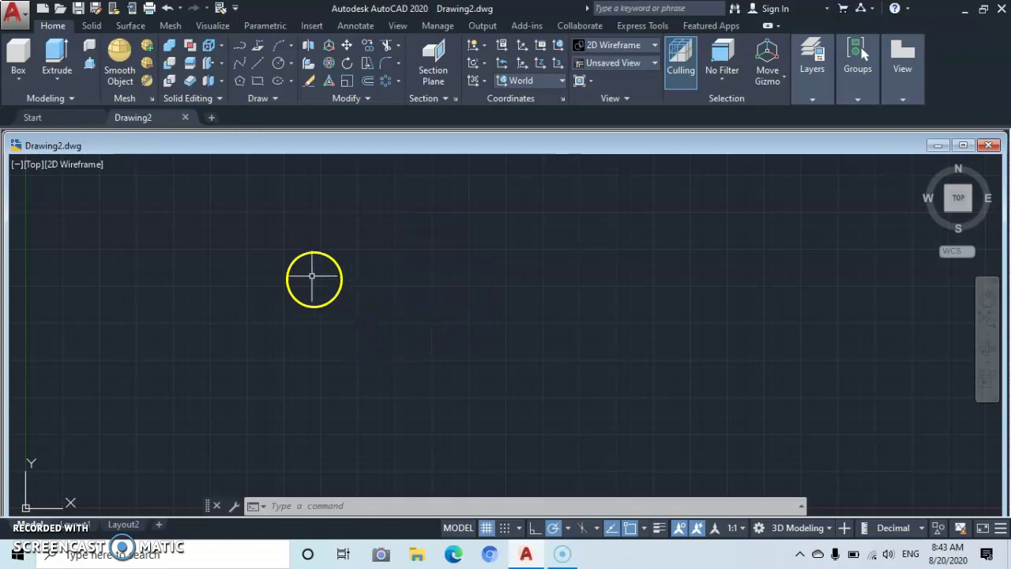
Draw a circle with a diameter of 15 near the middle of the drawing area.
{"action": "left_click", "coordinate": [282, 70]}
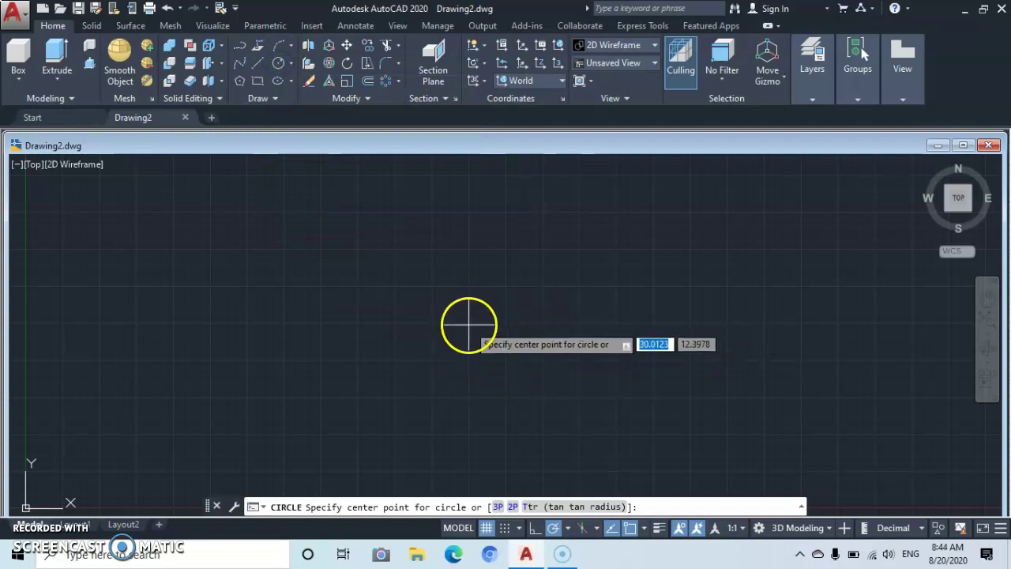
{"action": "left_click", "coordinate": [469, 324]}
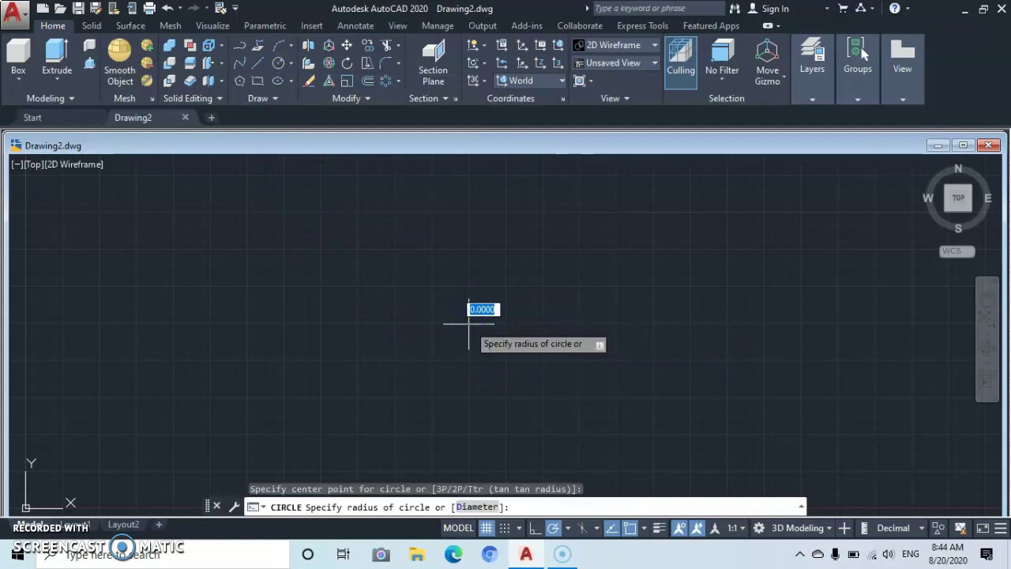
{"action": "left_click", "coordinate": [477, 507]}
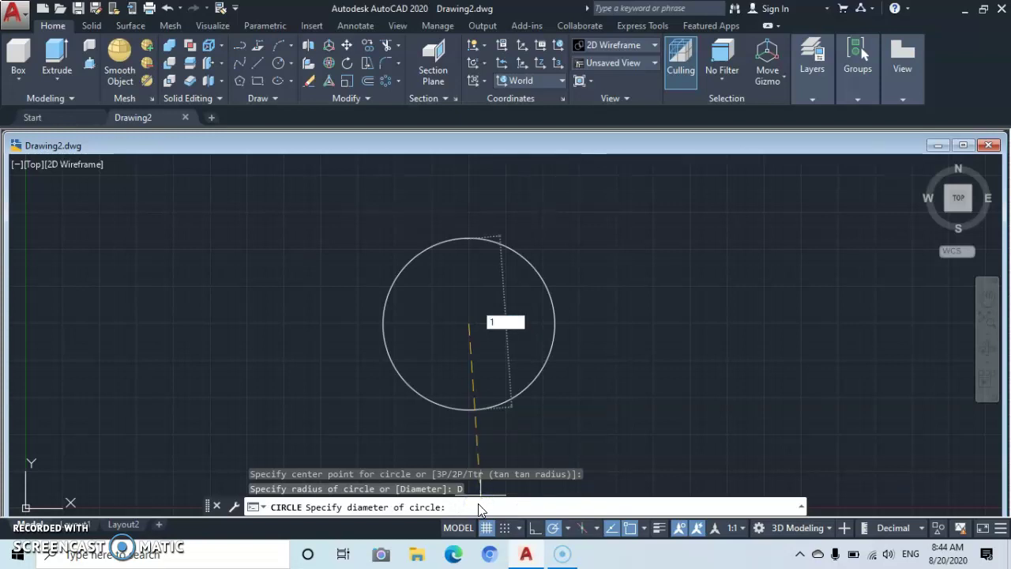
{"action": "key", "text": "Return"}
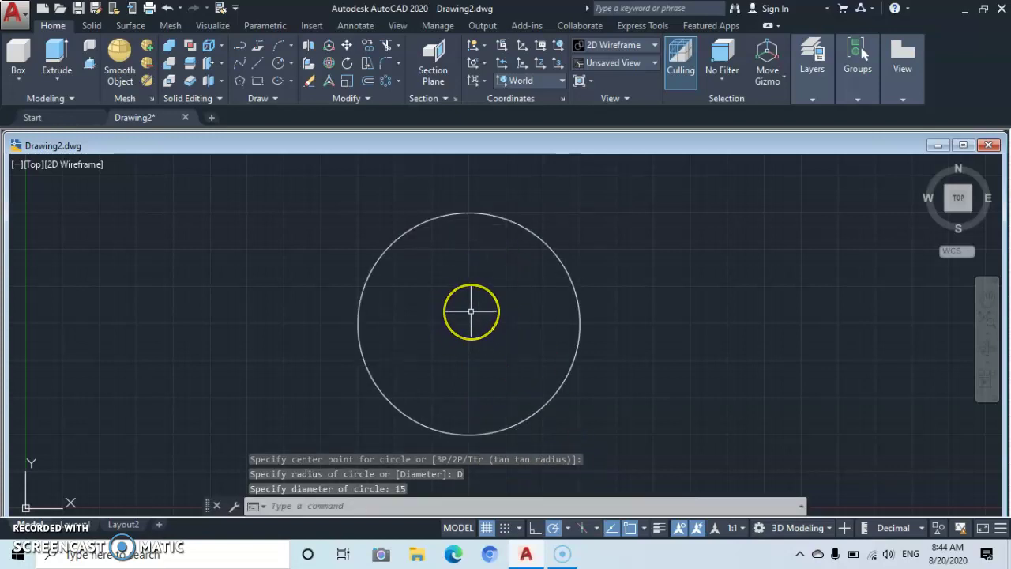
Draw a concentric circle with a diameter of 13 inside the first circle.
{"action": "scroll", "coordinate": [471, 310], "scroll_direction": "down", "scroll_amount": 7}
{"action": "scroll", "coordinate": [471, 311], "scroll_direction": "up", "scroll_amount": 9}
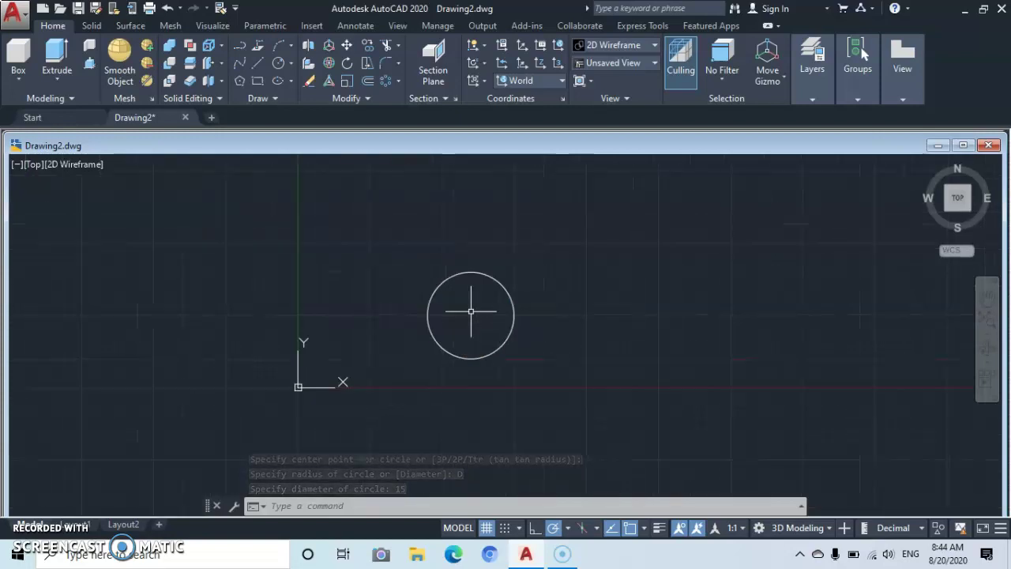
{"action": "scroll", "coordinate": [470, 309], "scroll_direction": "down", "scroll_amount": 6}
{"action": "scroll", "coordinate": [468, 307], "scroll_direction": "up", "scroll_amount": 4}
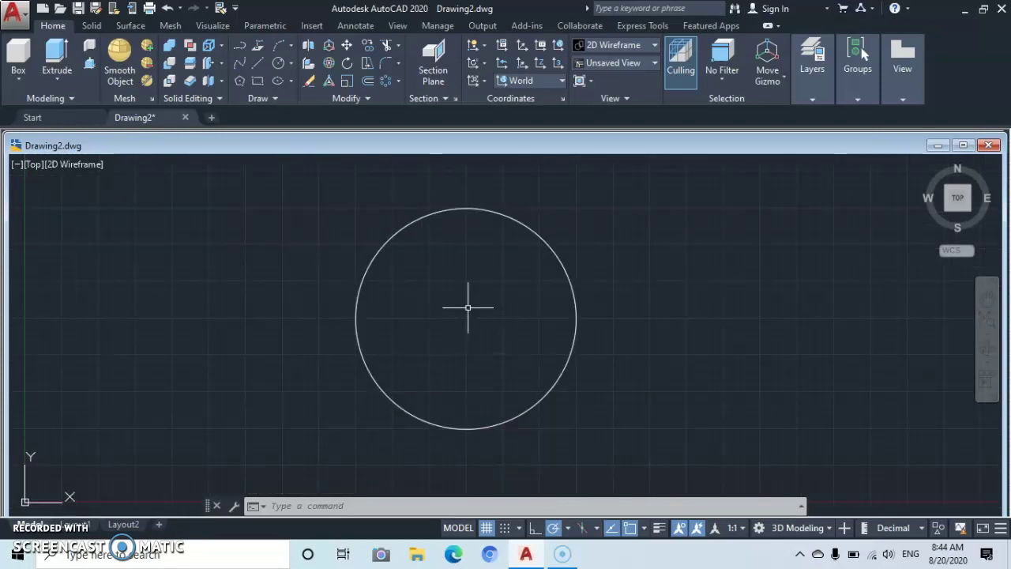
{"action": "middle_click_drag", "start_coordinate": [467, 308], "coordinate": [462, 316]}
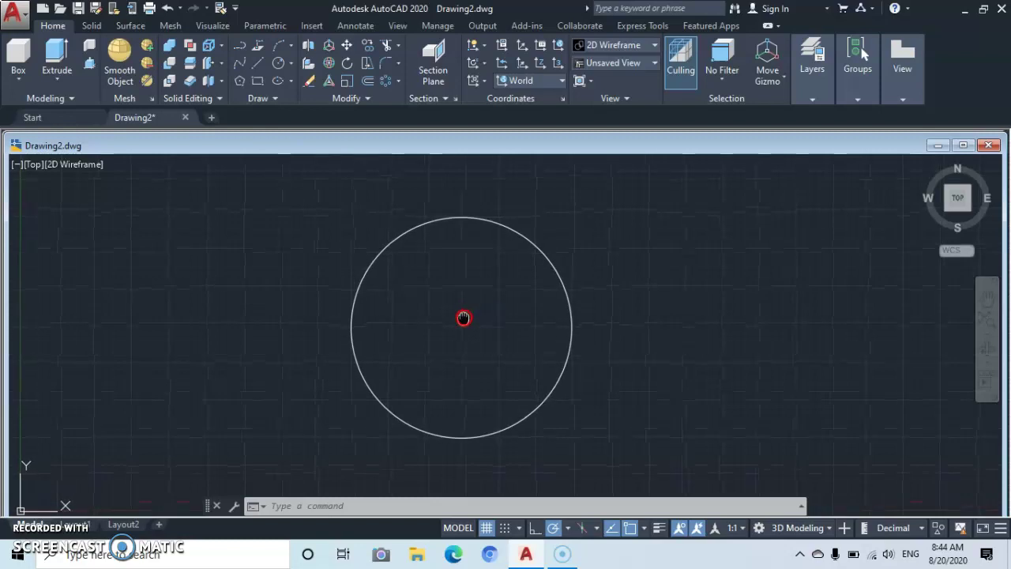
{"action": "left_click", "coordinate": [280, 62]}
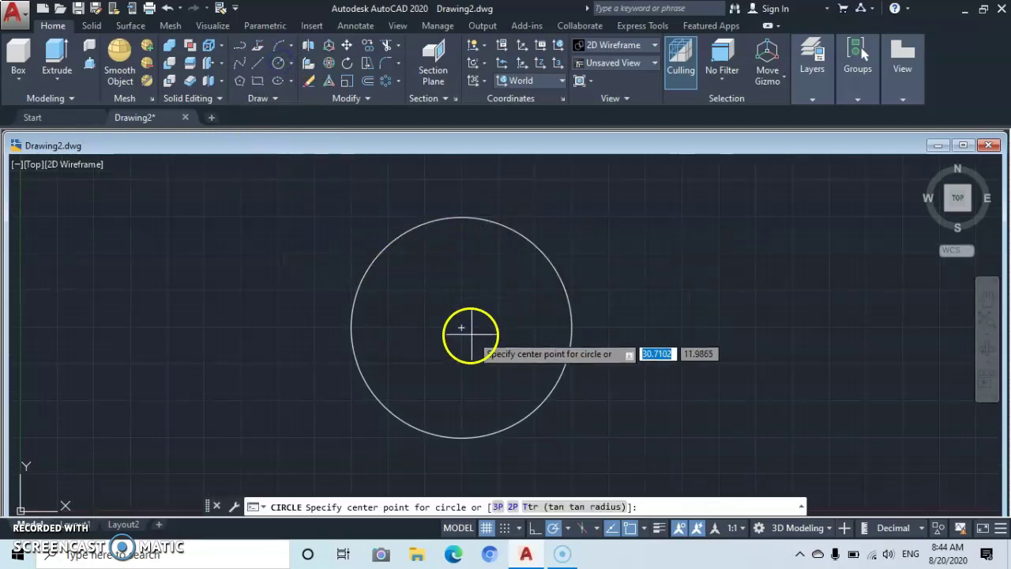
{"action": "left_click", "coordinate": [462, 327]}
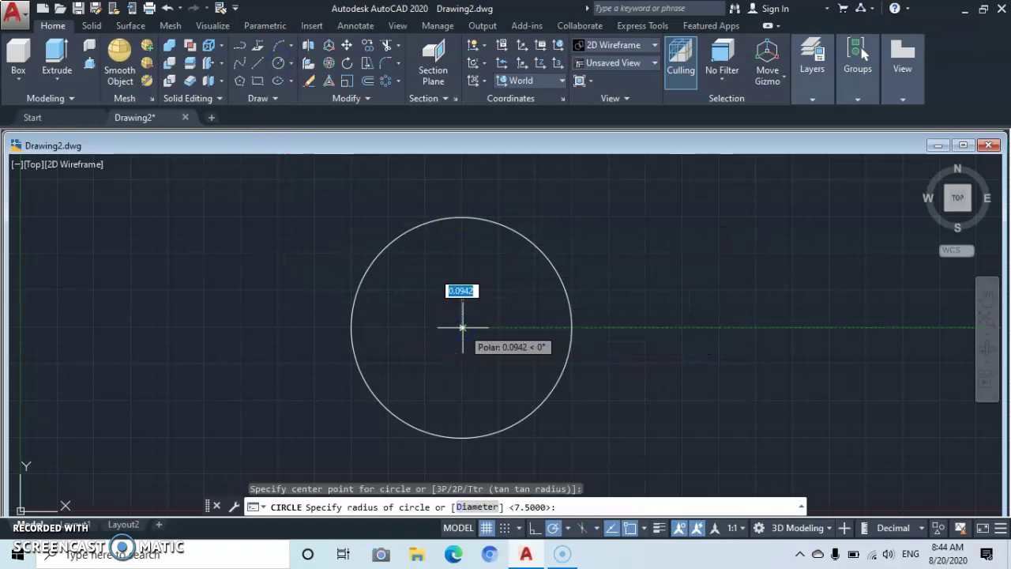
{"action": "left_click", "coordinate": [477, 508]}
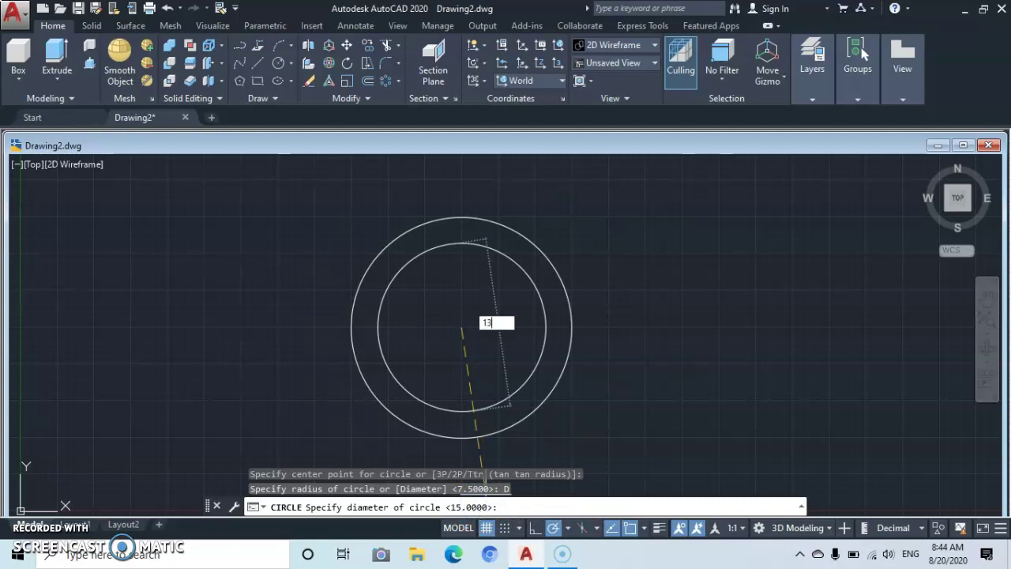
{"action": "key", "text": "Return"}
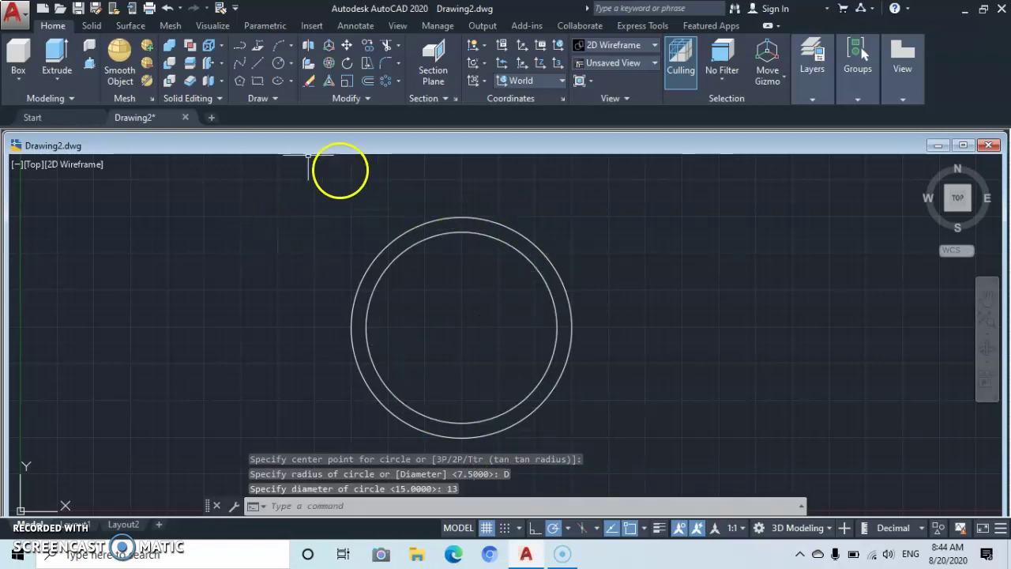
Draw a third concentric circle slightly larger than the 15-diameter circle, sharing the same center.
{"action": "left_click", "coordinate": [278, 66]}
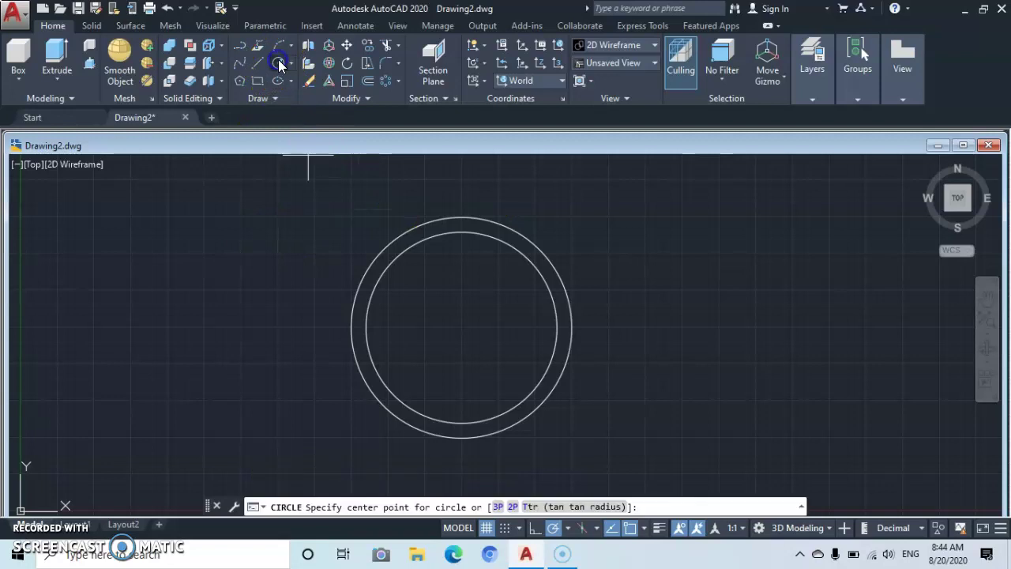
{"action": "left_click", "coordinate": [461, 326]}
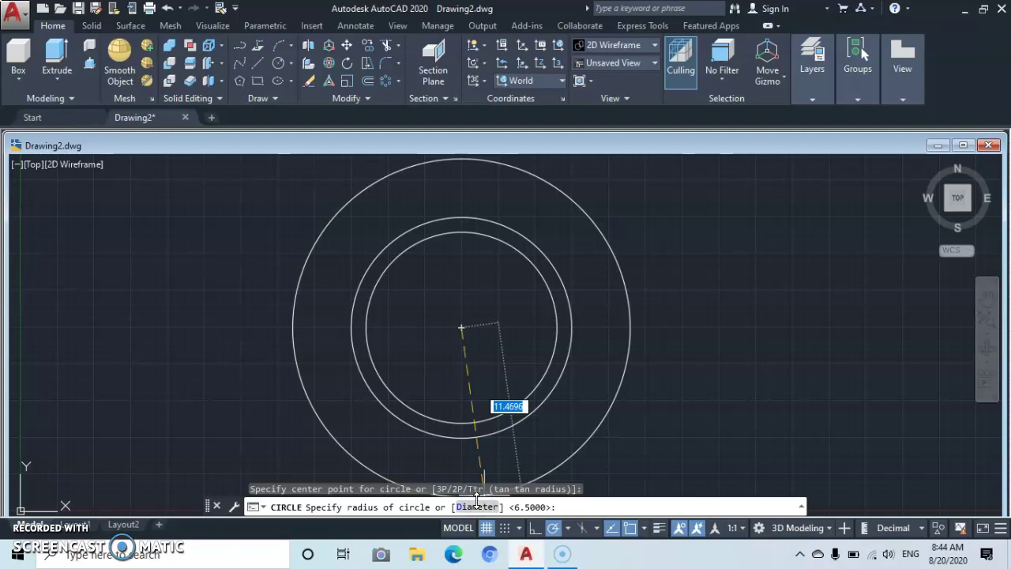
{"action": "key", "text": "Return"}
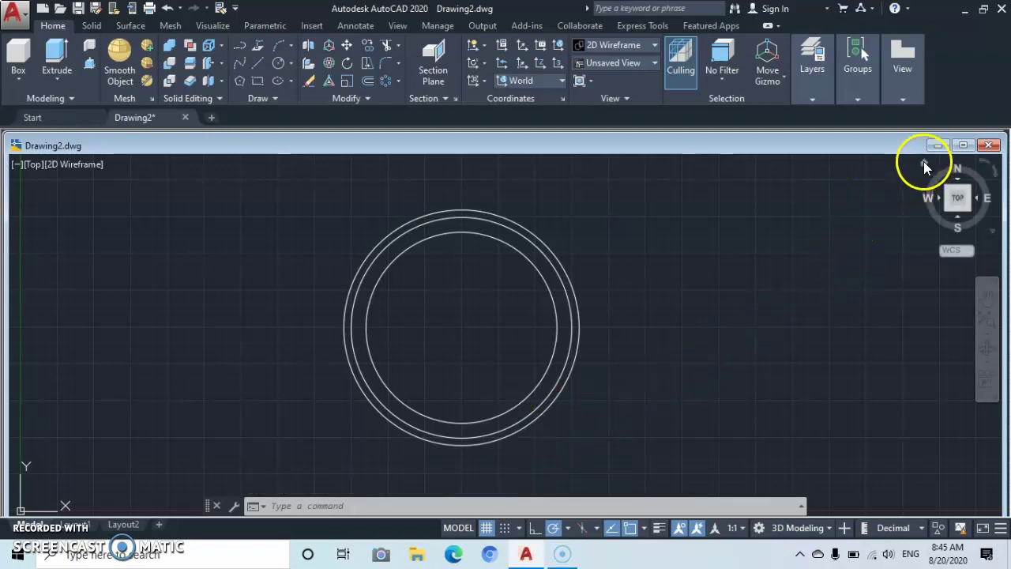
Switch to an isometric view and extrude the outermost circle downward by 8 as a solid.
{"action": "left_click", "coordinate": [924, 163]}
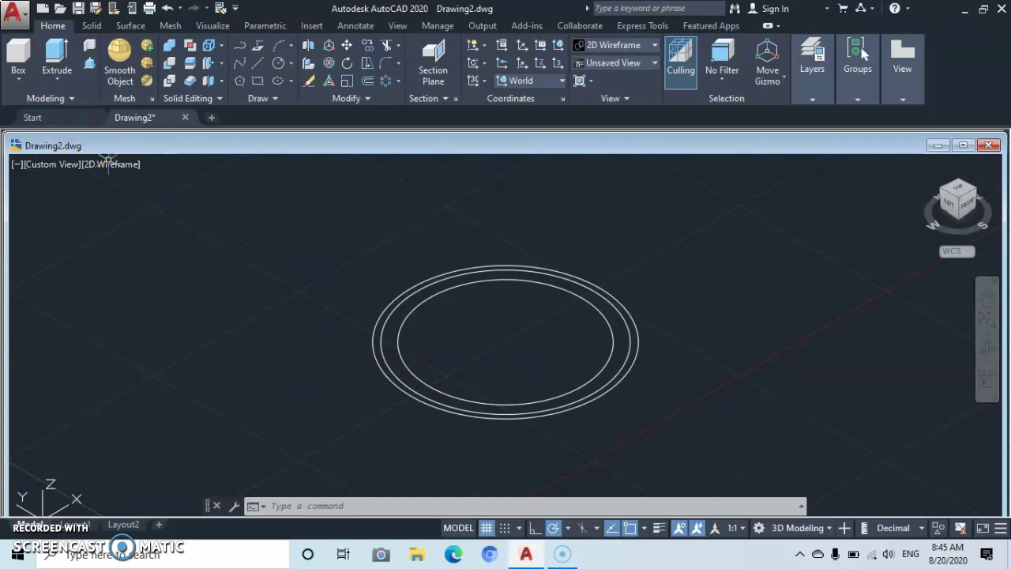
{"action": "left_click", "coordinate": [53, 55]}
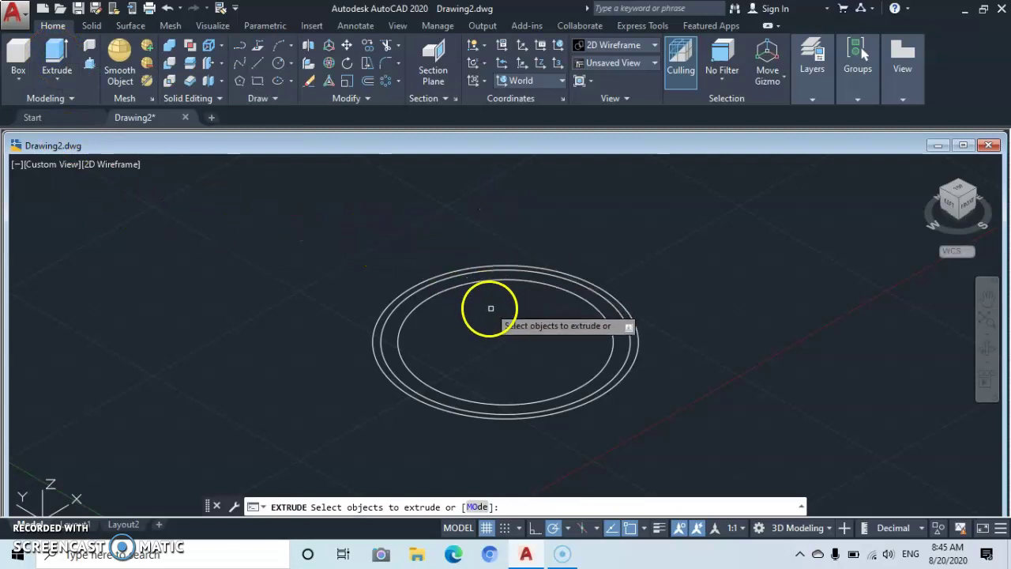
{"action": "left_click", "coordinate": [632, 363]}
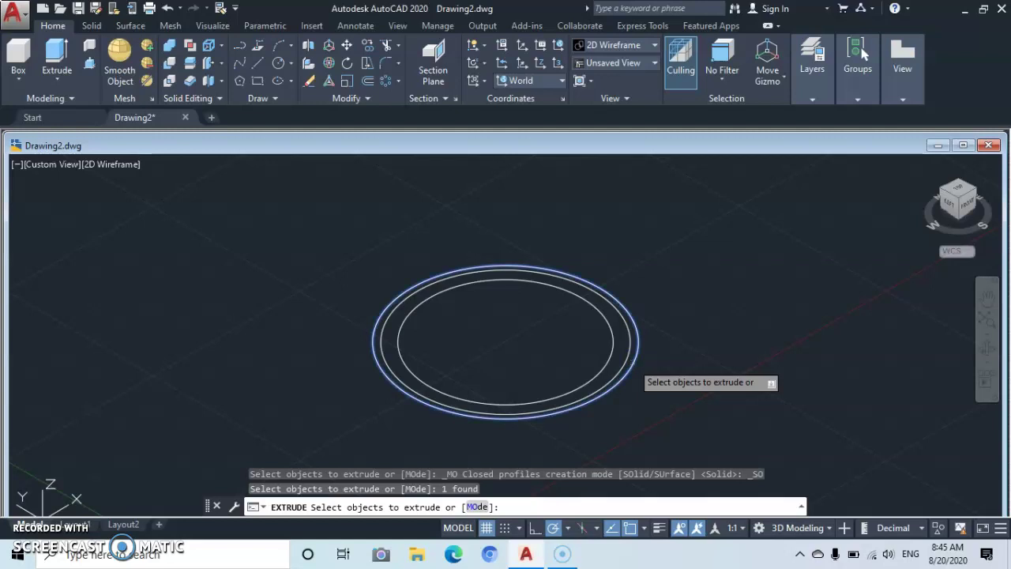
{"action": "key", "text": "Return"}
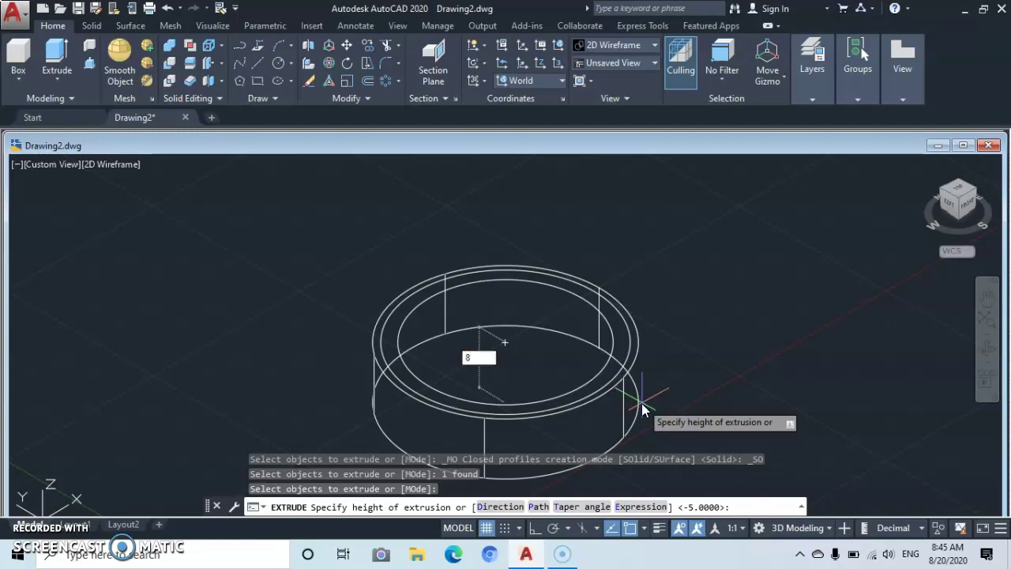
{"action": "key", "text": "Return"}
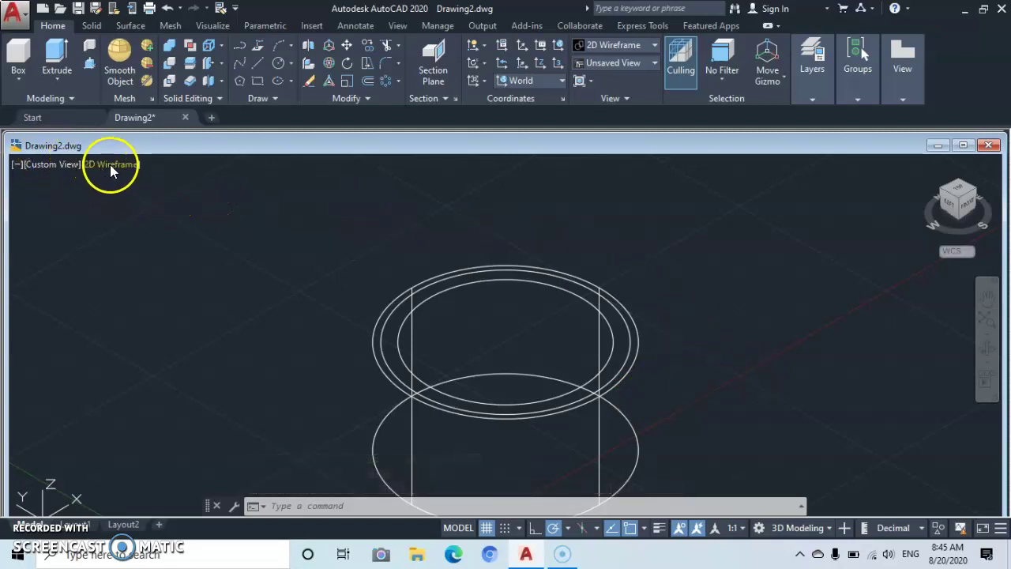
Set the viewport's visual style to Realistic and bring the whole cylinder into view.
{"action": "left_click", "coordinate": [110, 164]}
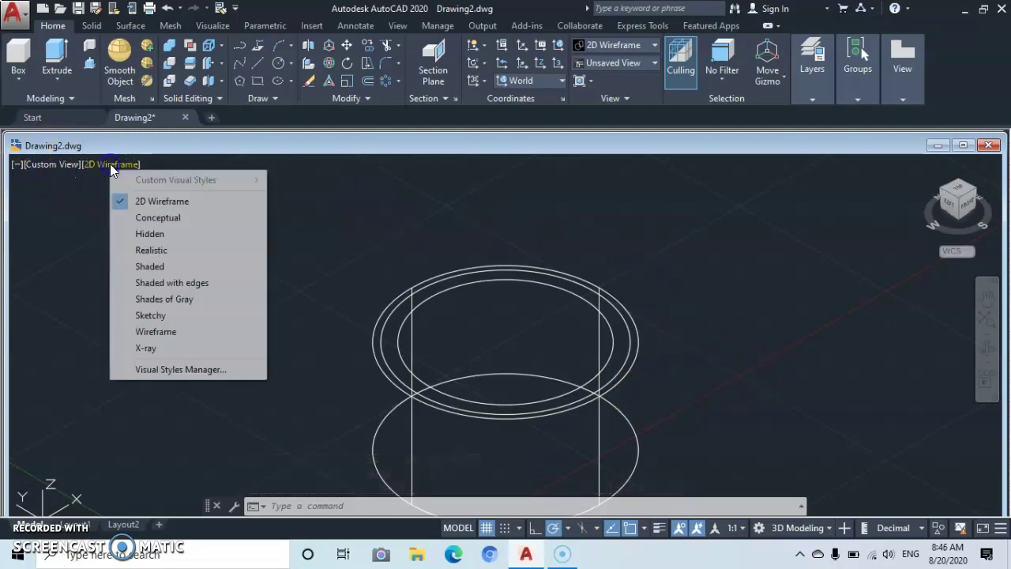
{"action": "left_click", "coordinate": [140, 251]}
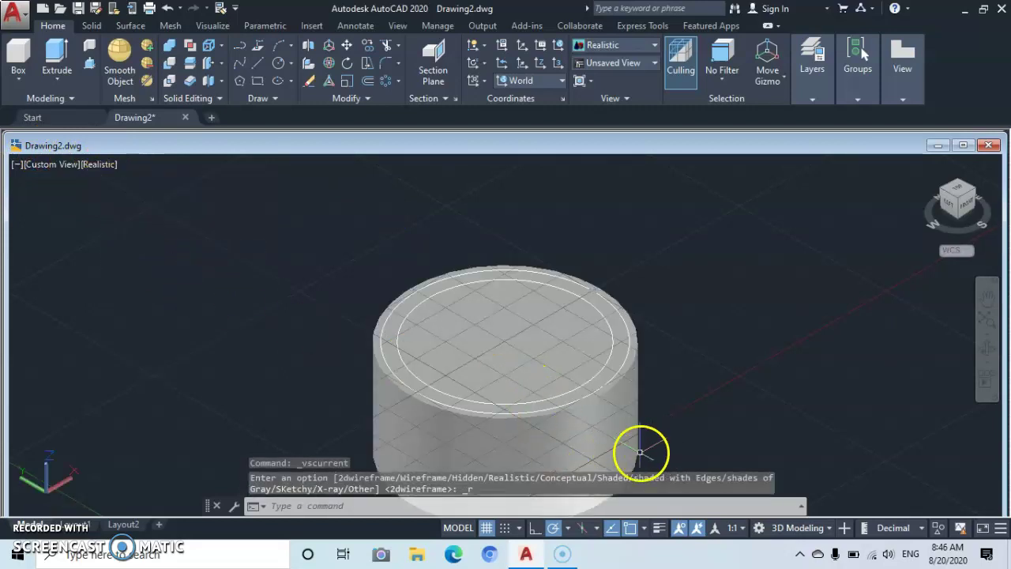
{"action": "middle_click_drag", "start_coordinate": [582, 422], "coordinate": [559, 350]}
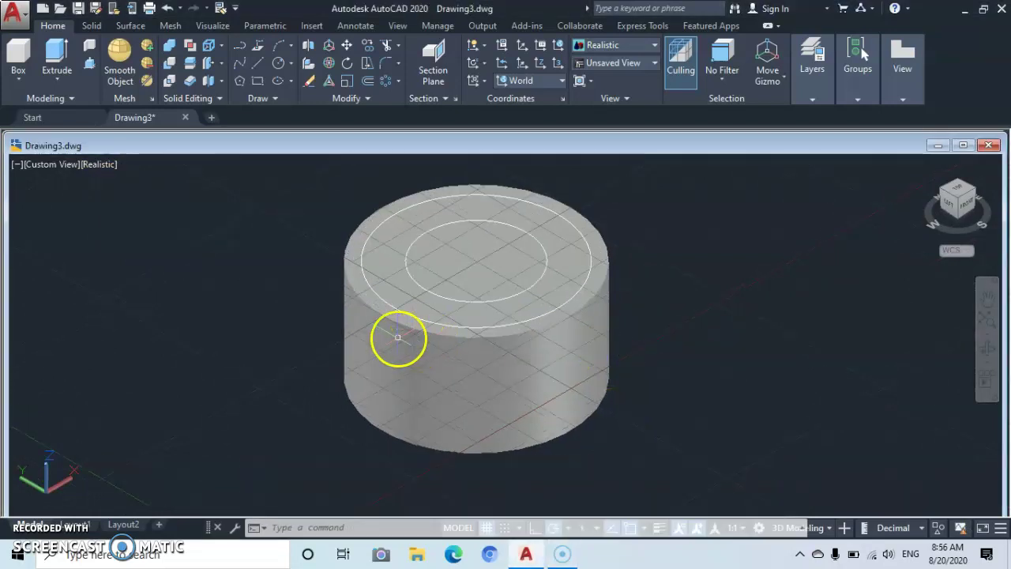
Use Presspull on the innermost circle to cut a hole down through the whole cylinder, with a pull of about 22.5.
{"action": "left_click", "coordinate": [90, 66]}
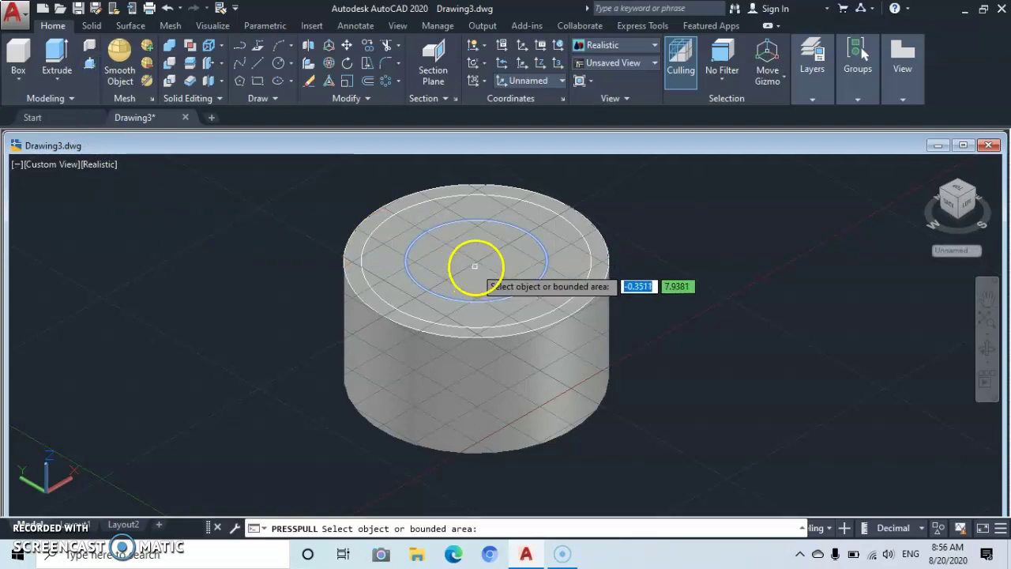
{"action": "left_click", "coordinate": [475, 268]}
{"action": "scroll", "coordinate": [477, 266], "scroll_direction": "down", "scroll_amount": 2}
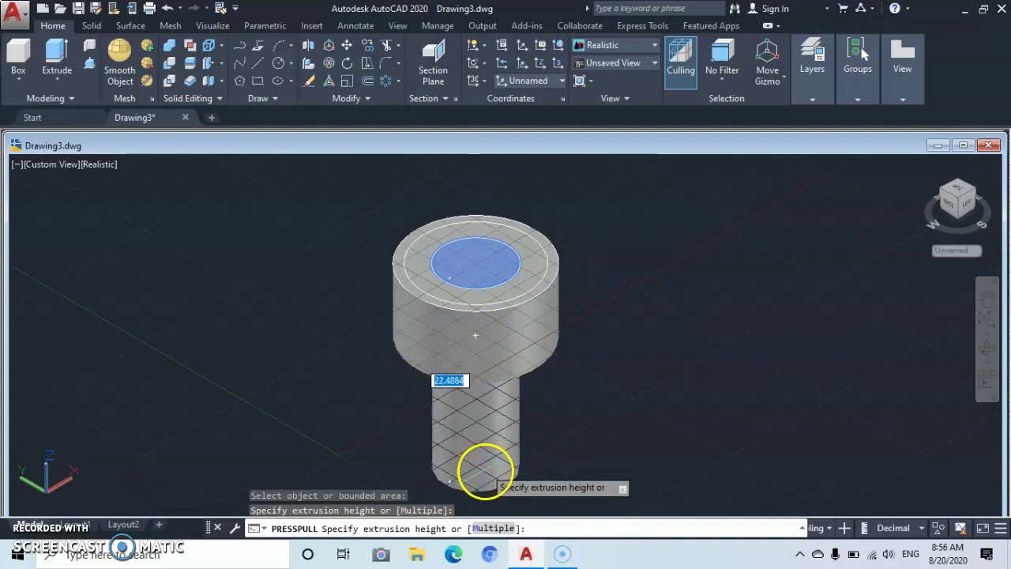
{"action": "left_click", "coordinate": [483, 477]}
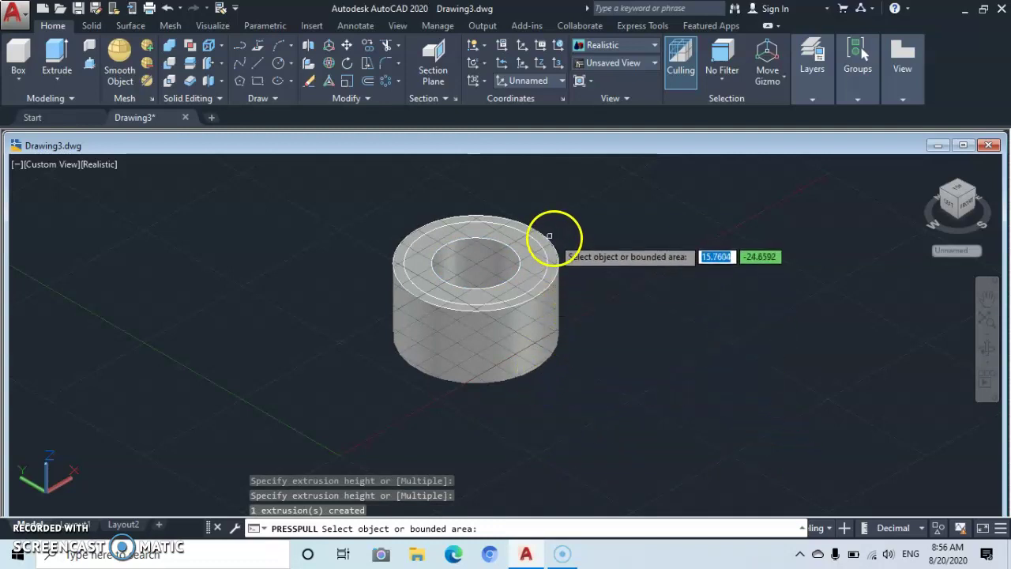
Use Presspull on the ring between the inner and middle circles to cut a recess 6 deep.
{"action": "scroll", "coordinate": [526, 276], "scroll_direction": "up", "scroll_amount": 2}
{"action": "left_click", "coordinate": [520, 277]}
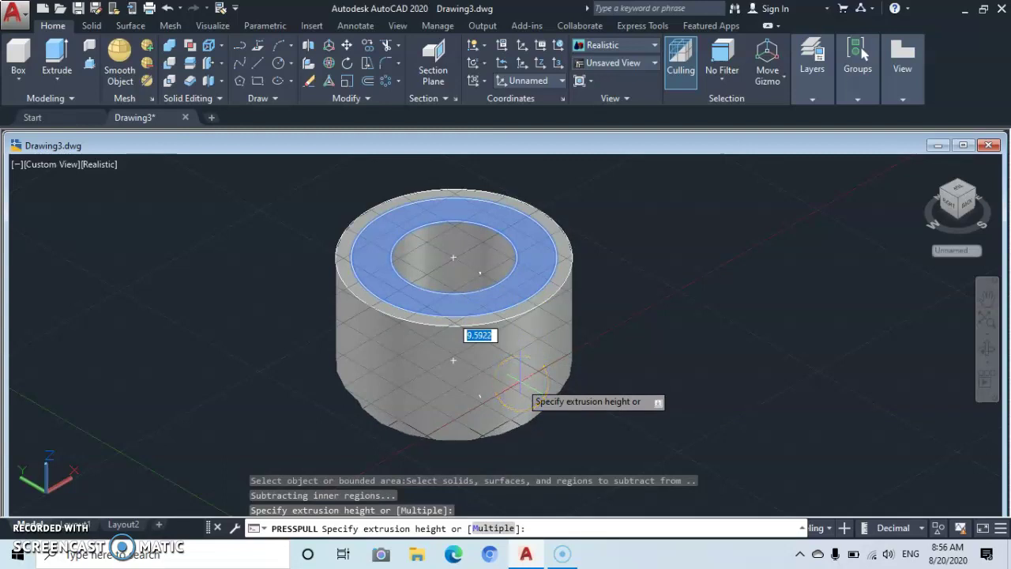
{"action": "type", "text": "6"}
{"action": "key", "text": "Return"}
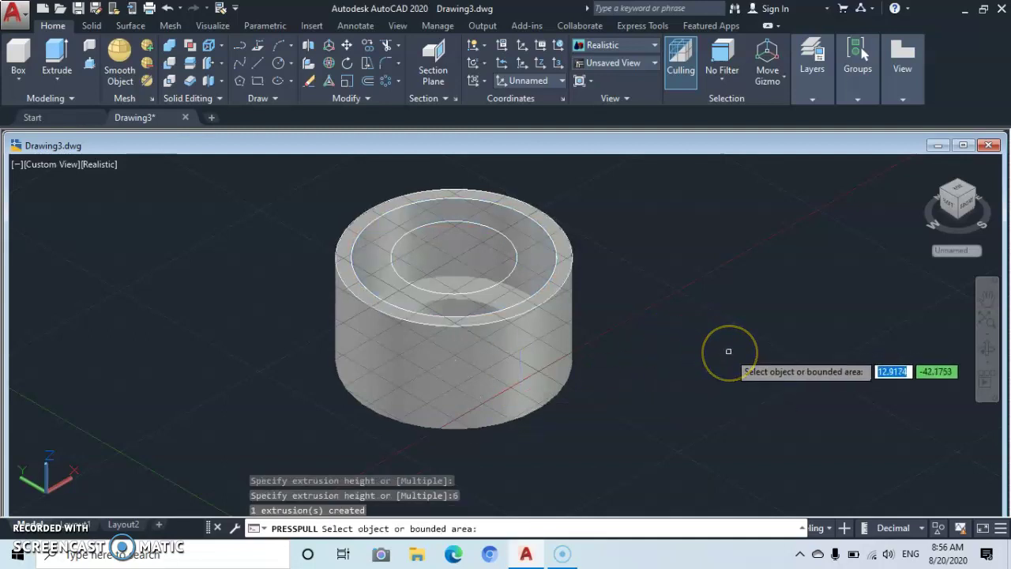
{"action": "key", "text": "Return"}
Erase the leftover inner circle floating above the recess and turn off the grid.
{"action": "left_click", "coordinate": [987, 348]}
{"action": "left_click_drag", "start_coordinate": [457, 322], "coordinate": [523, 346]}
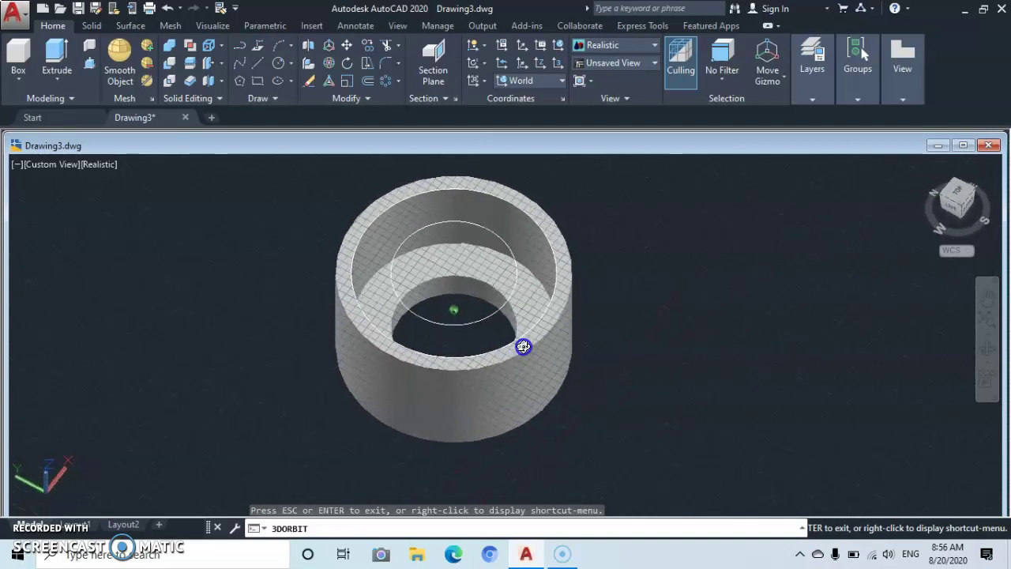
{"action": "right_click", "coordinate": [706, 401]}
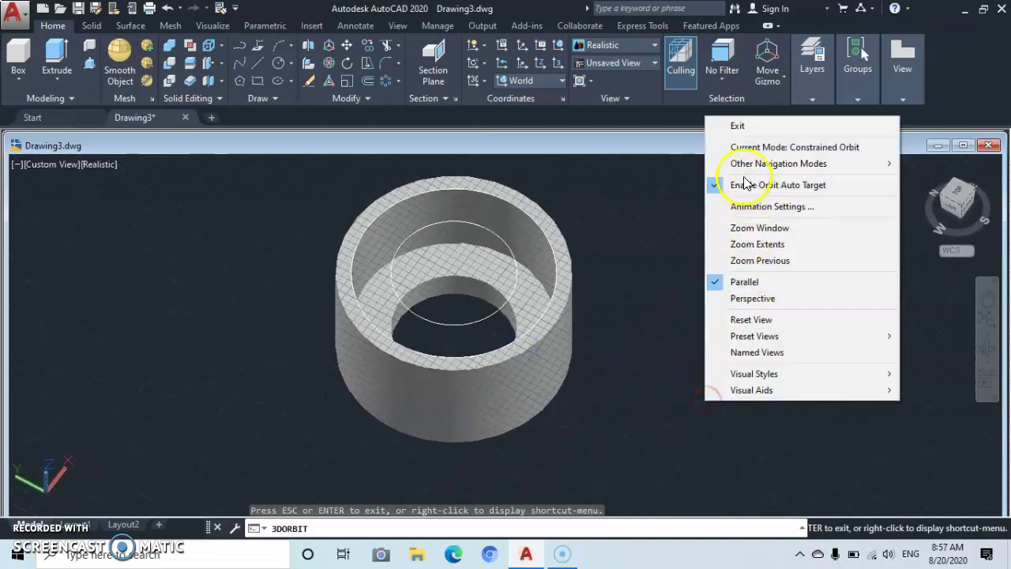
{"action": "left_click", "coordinate": [735, 125]}
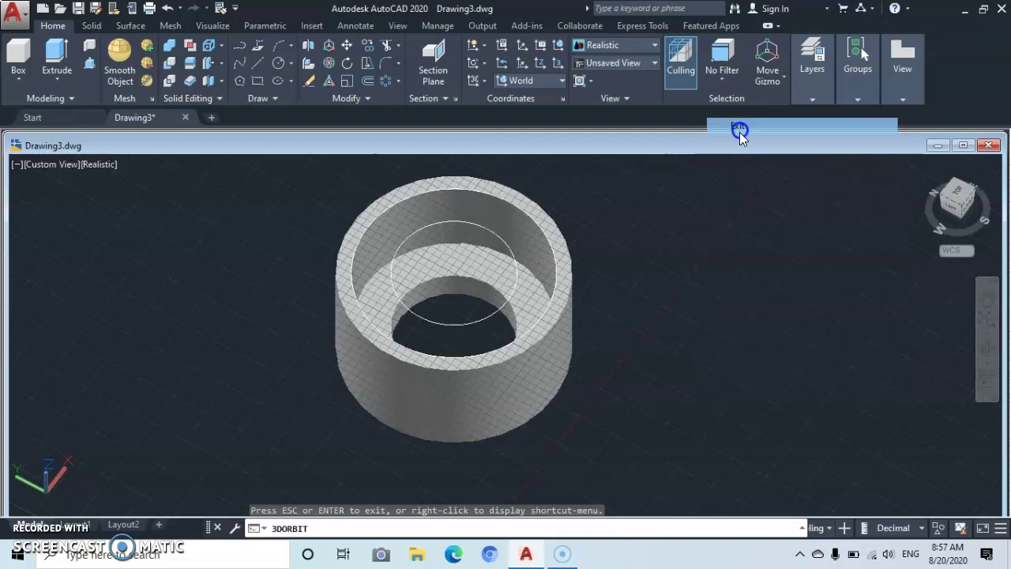
{"action": "left_click", "coordinate": [480, 320]}
{"action": "right_click", "coordinate": [645, 412]}
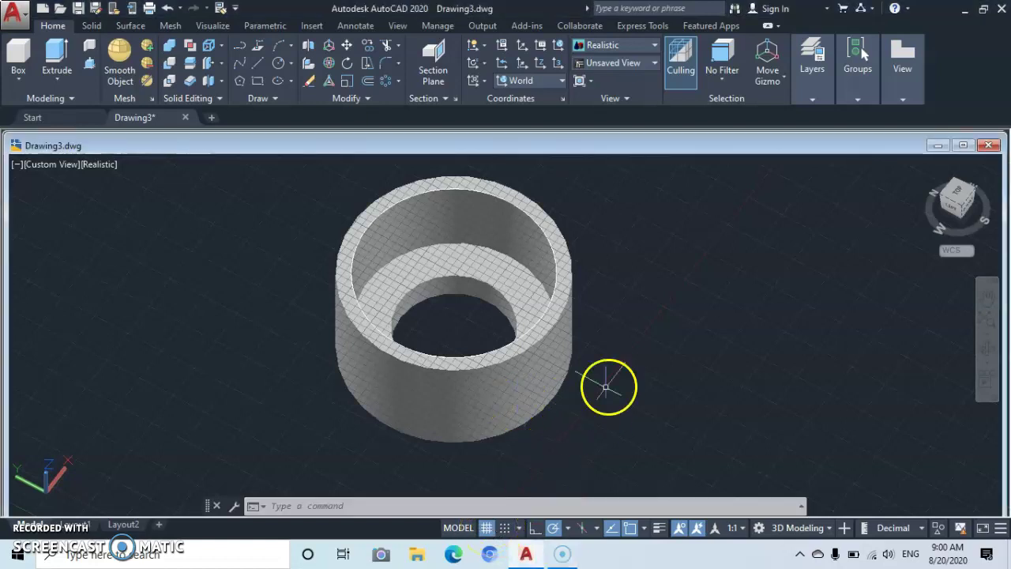
{"action": "left_click", "coordinate": [486, 528]}
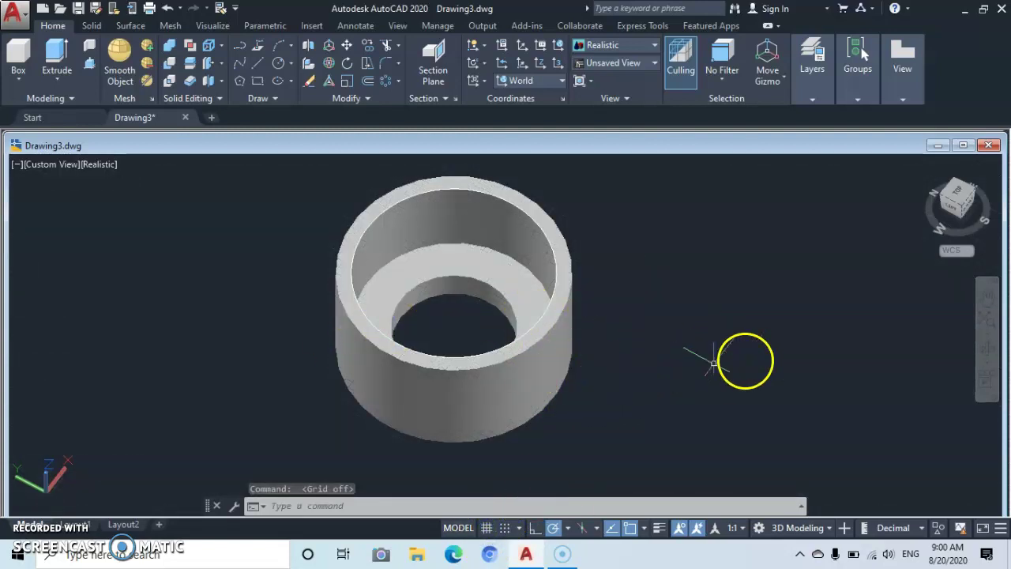
Fillet the outer bottom edge of the hollow cylinder with a radius of 1.
{"action": "left_click", "coordinate": [987, 348]}
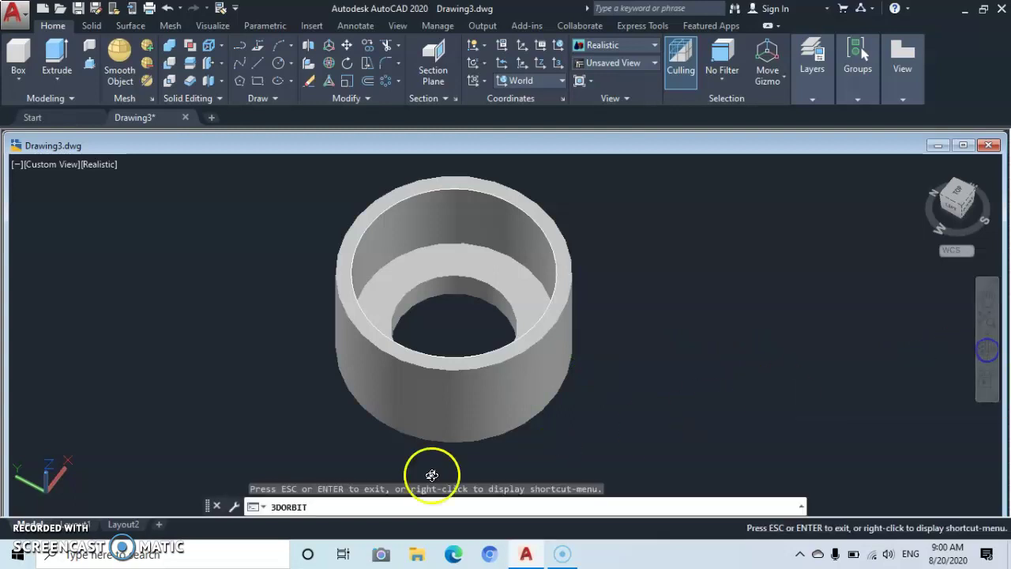
{"action": "left_click_drag", "start_coordinate": [419, 446], "coordinate": [445, 343]}
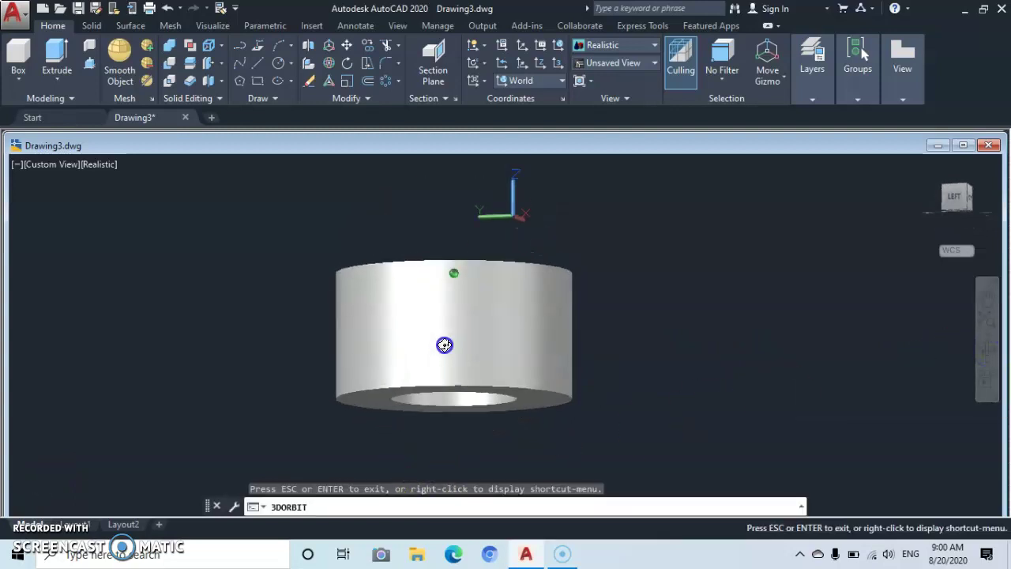
{"action": "right_click", "coordinate": [716, 418]}
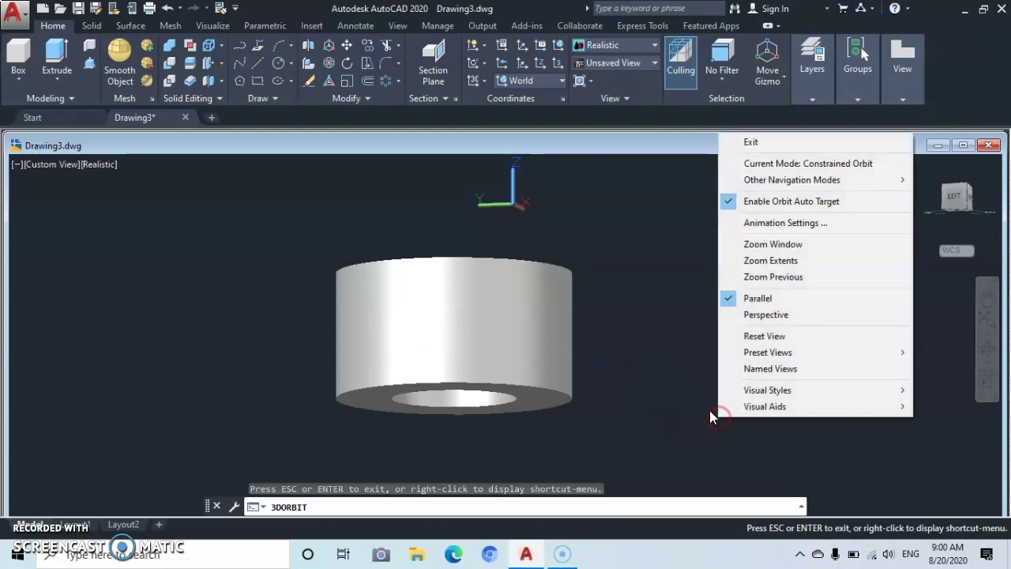
{"action": "left_click", "coordinate": [751, 143]}
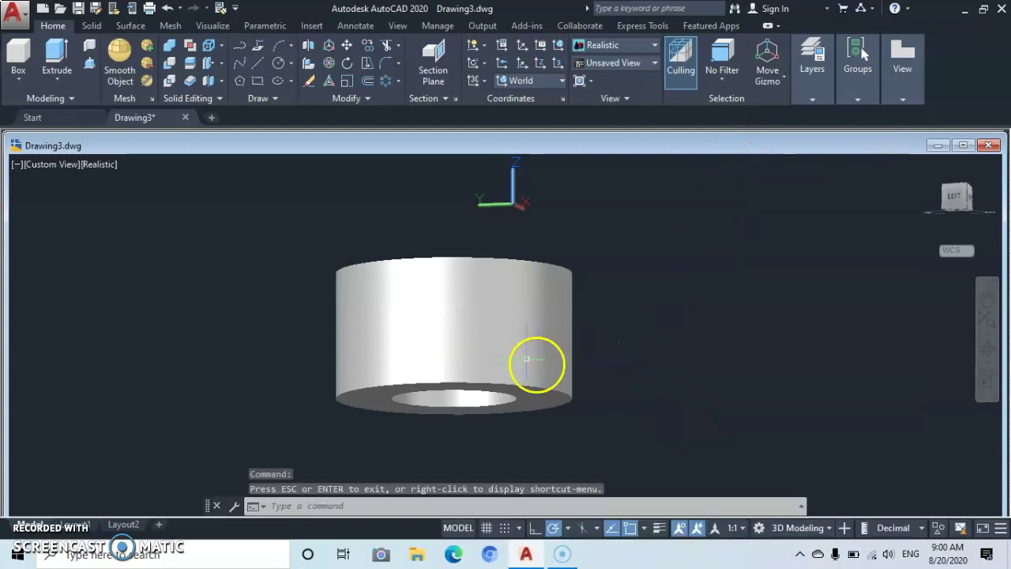
{"action": "left_click", "coordinate": [92, 25]}
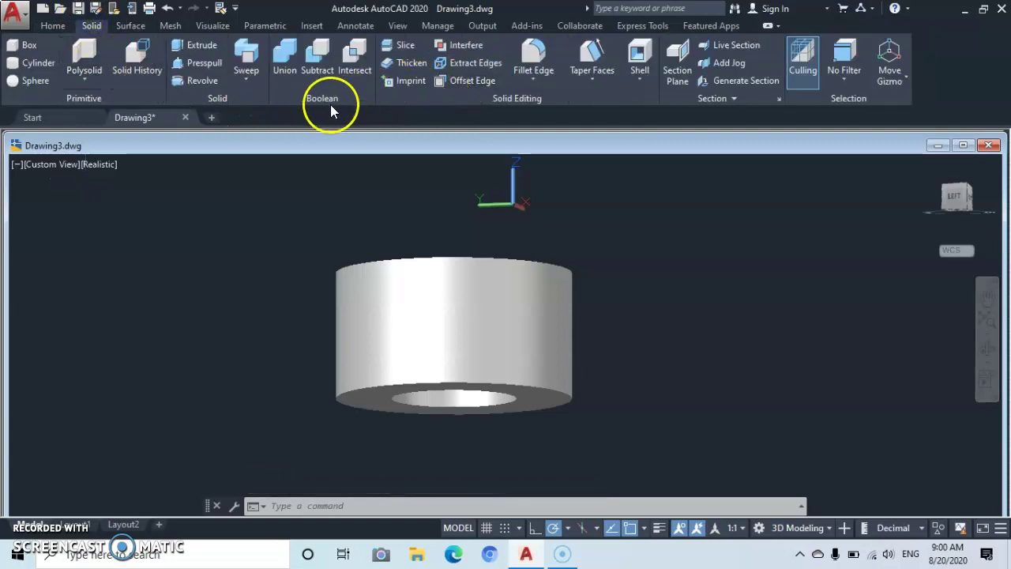
{"action": "left_click", "coordinate": [537, 55]}
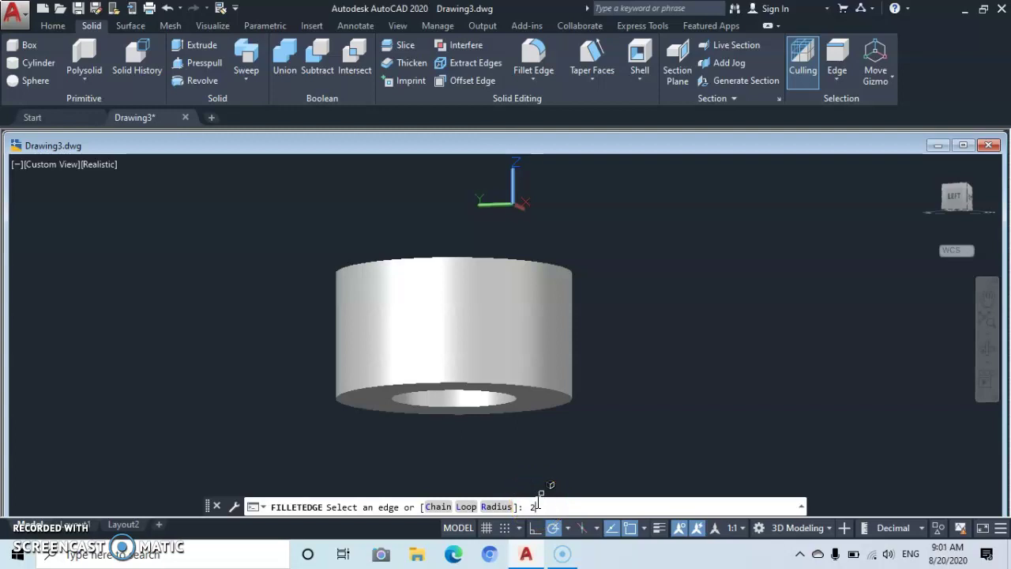
{"action": "key", "text": "Return"}
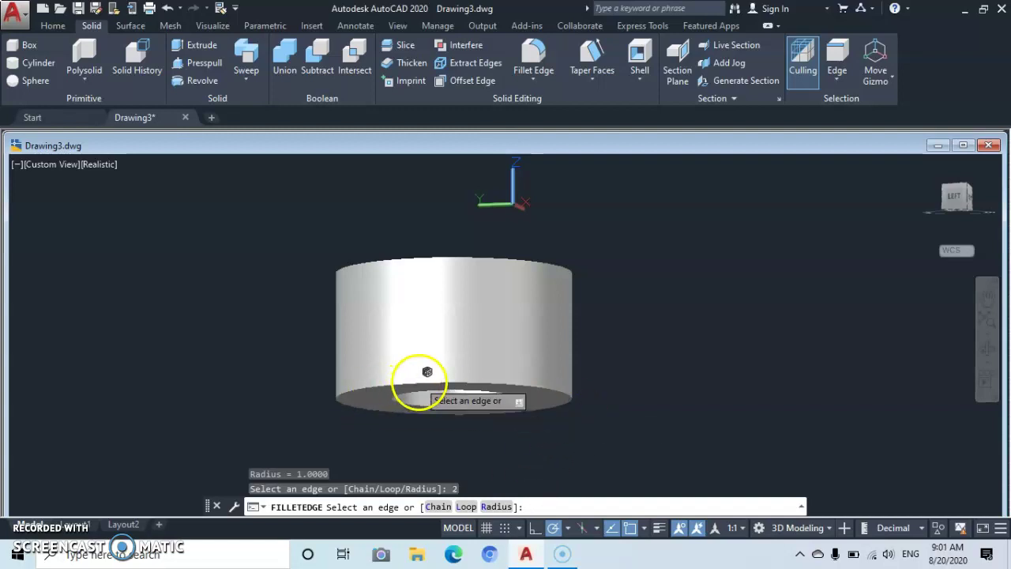
{"action": "left_click", "coordinate": [369, 390]}
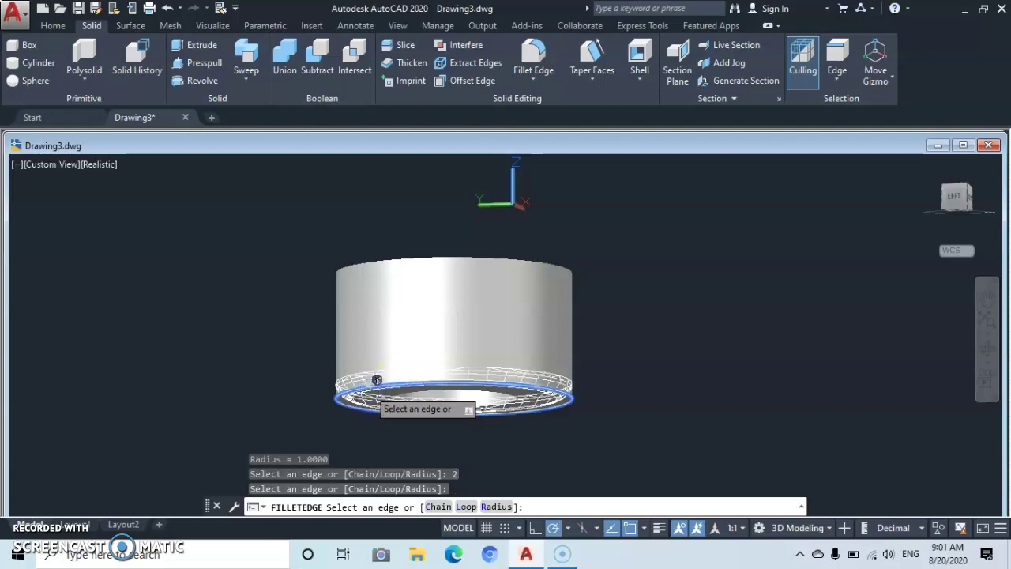
{"action": "key", "text": "Return"}
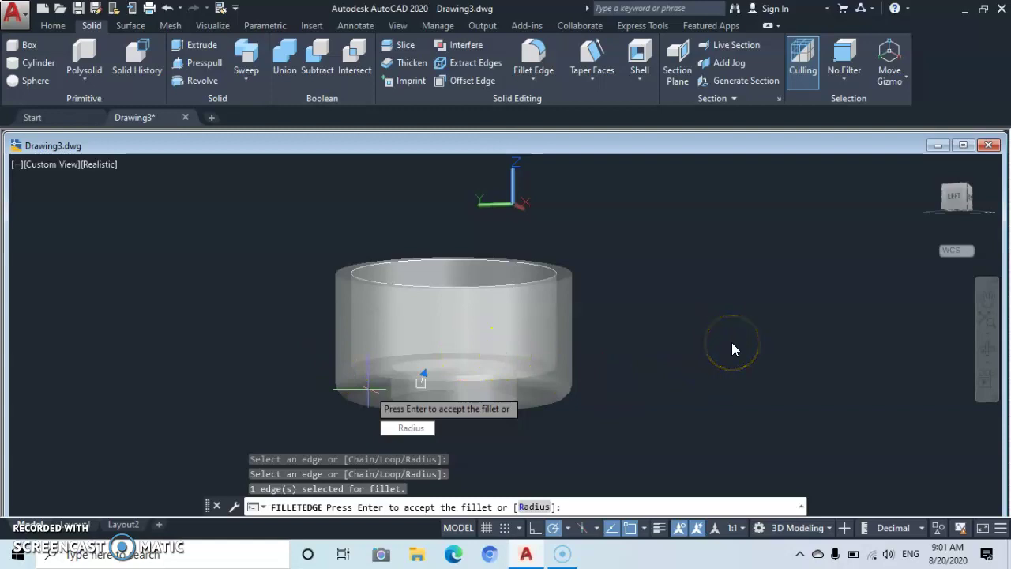
{"action": "key", "text": "Return"}
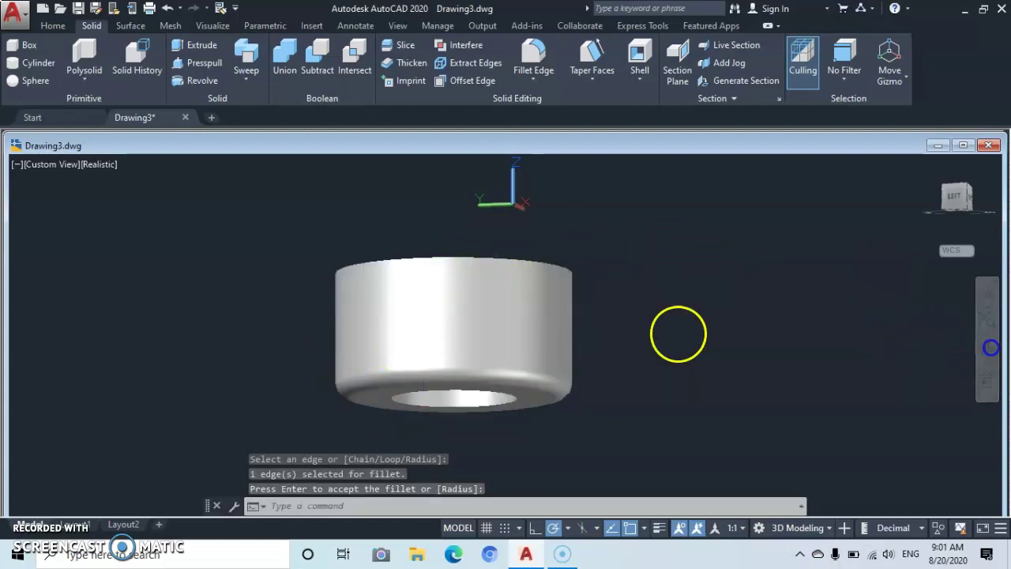
Restore the home view of the part and set the view to parallel projection.
{"action": "left_click_drag", "start_coordinate": [550, 293], "coordinate": [693, 421]}
{"action": "right_click", "coordinate": [711, 422]}
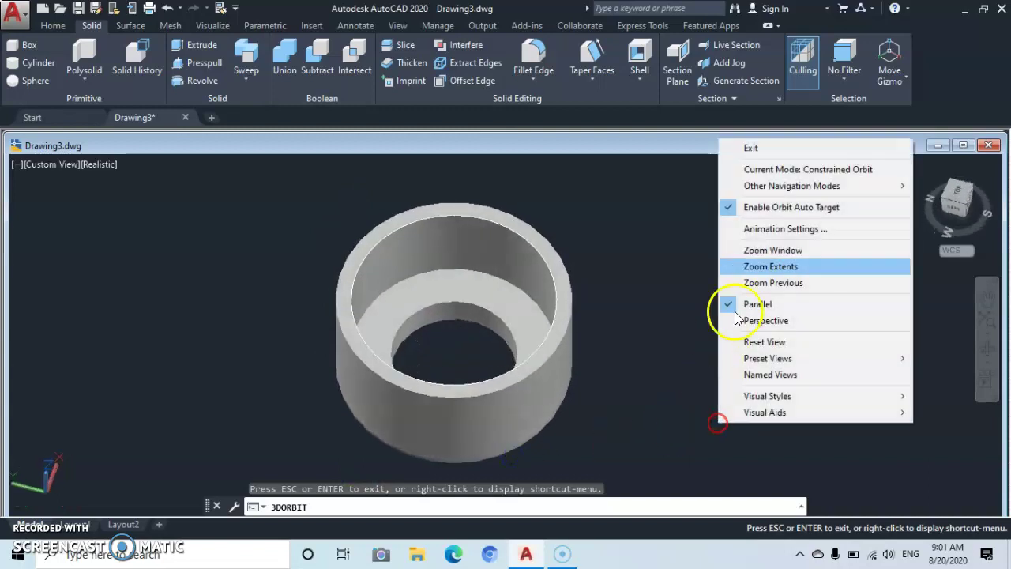
{"action": "left_click", "coordinate": [754, 149]}
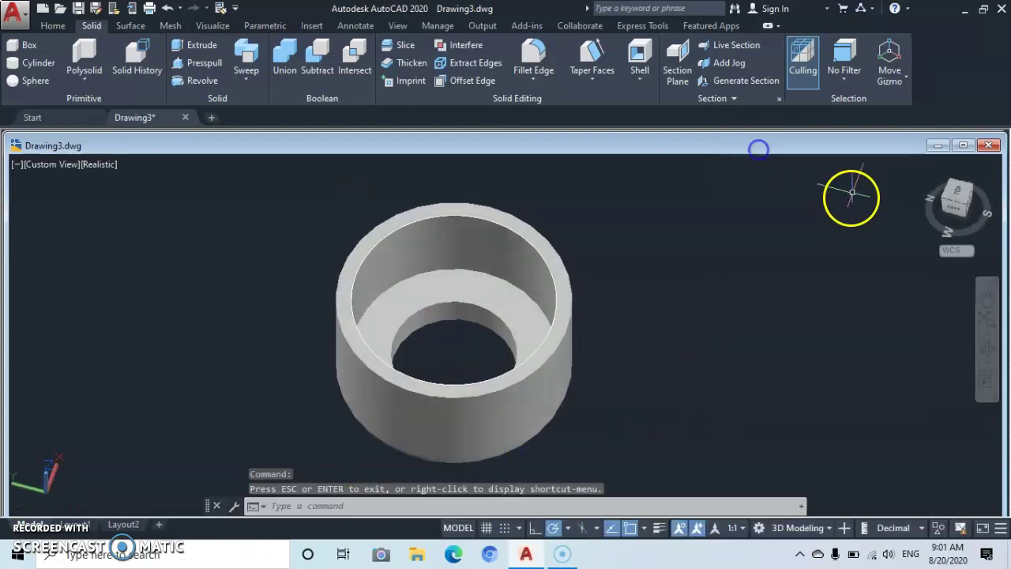
{"action": "left_click", "coordinate": [914, 169]}
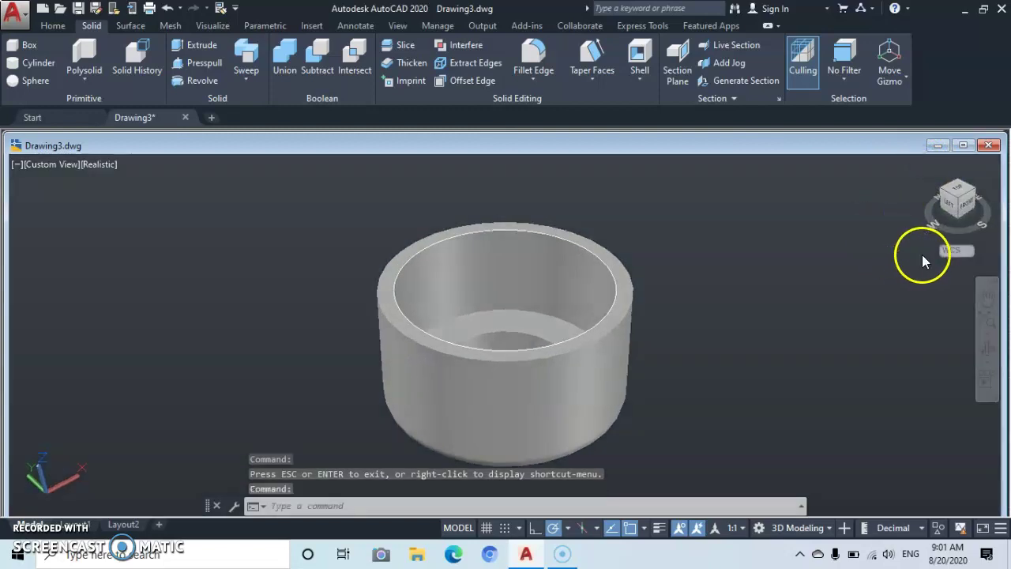
{"action": "right_click", "coordinate": [969, 253]}
{"action": "left_click", "coordinate": [868, 279]}
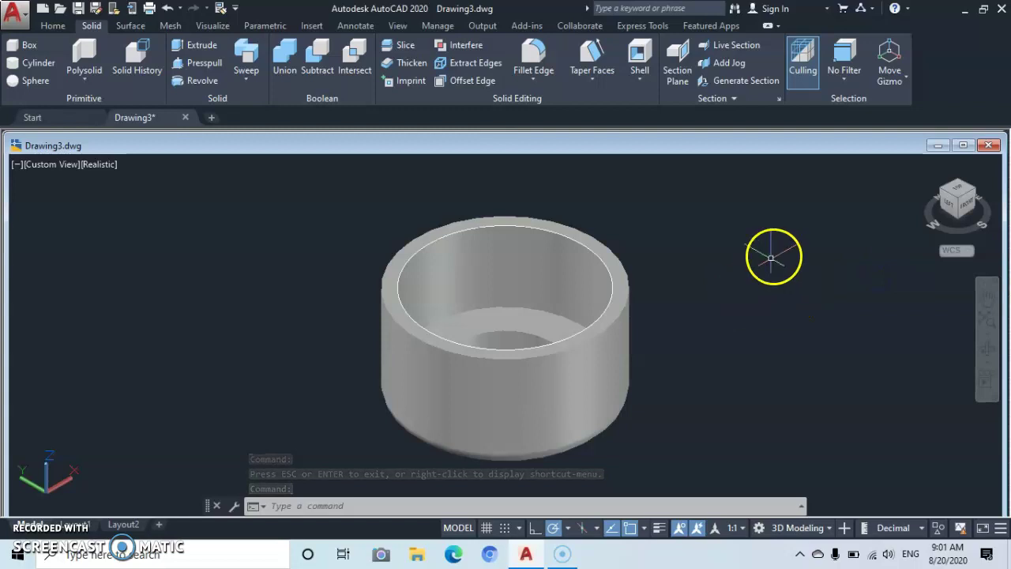
Switch to the Top view and hide the solid body, leaving the loose circle on screen.
{"action": "left_click", "coordinate": [959, 196]}
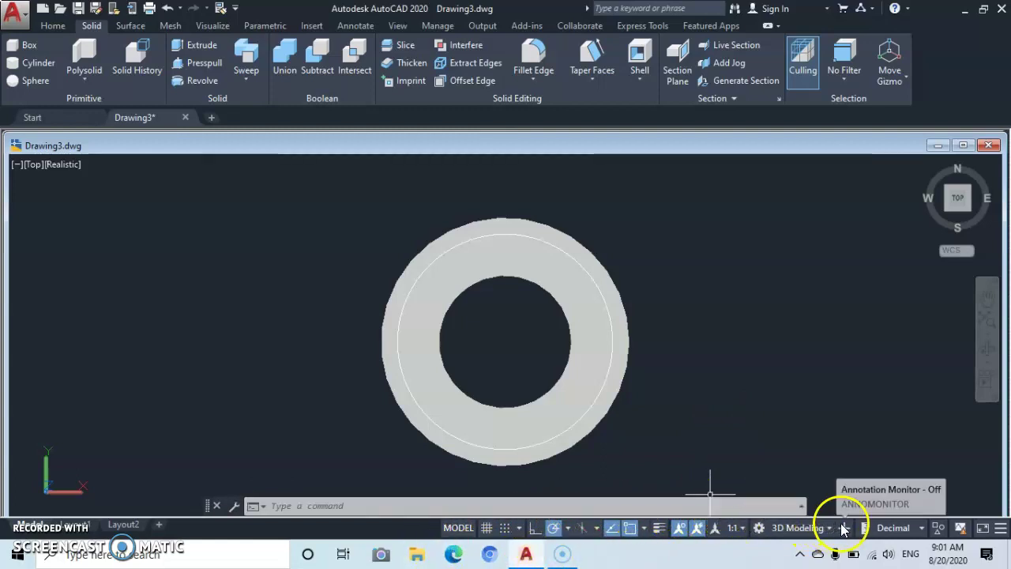
{"action": "left_click", "coordinate": [939, 529]}
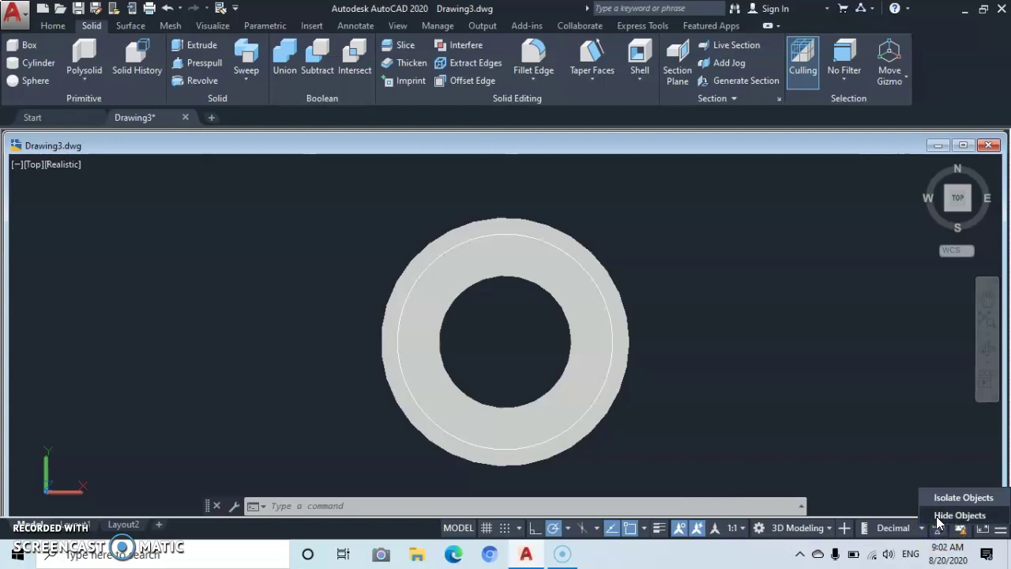
{"action": "left_click", "coordinate": [938, 517]}
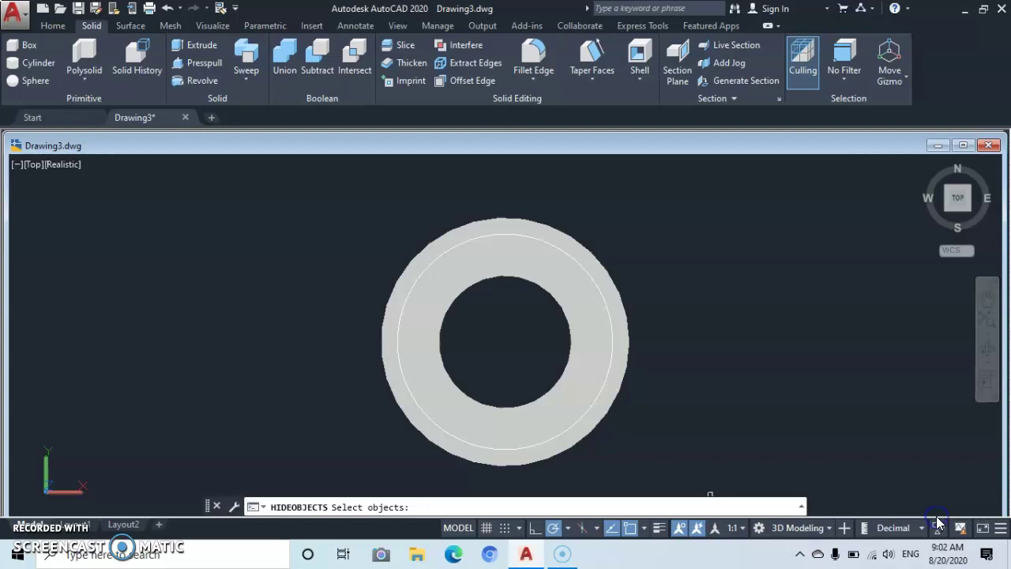
{"action": "left_click", "coordinate": [617, 365]}
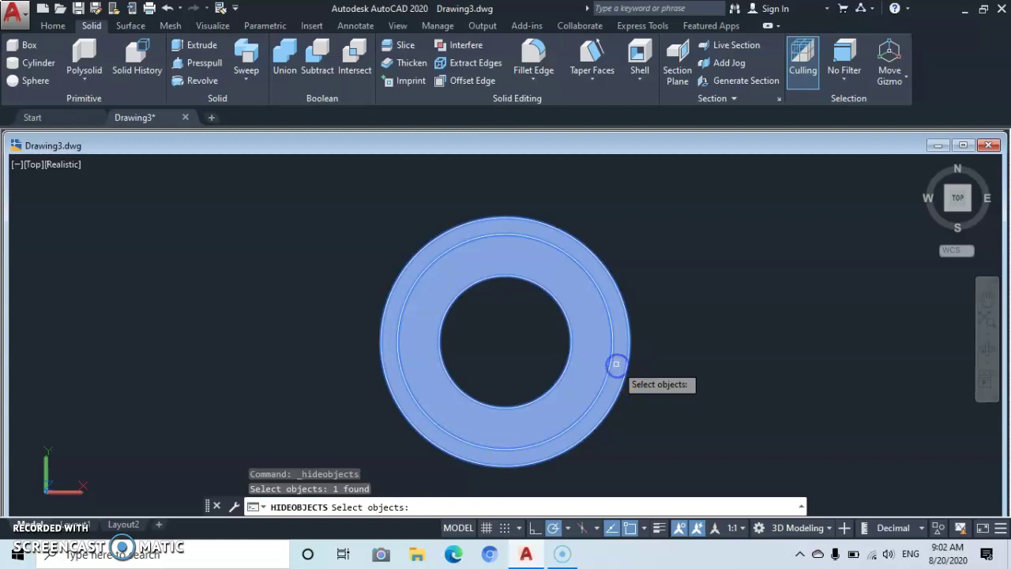
{"action": "right_click", "coordinate": [667, 361]}
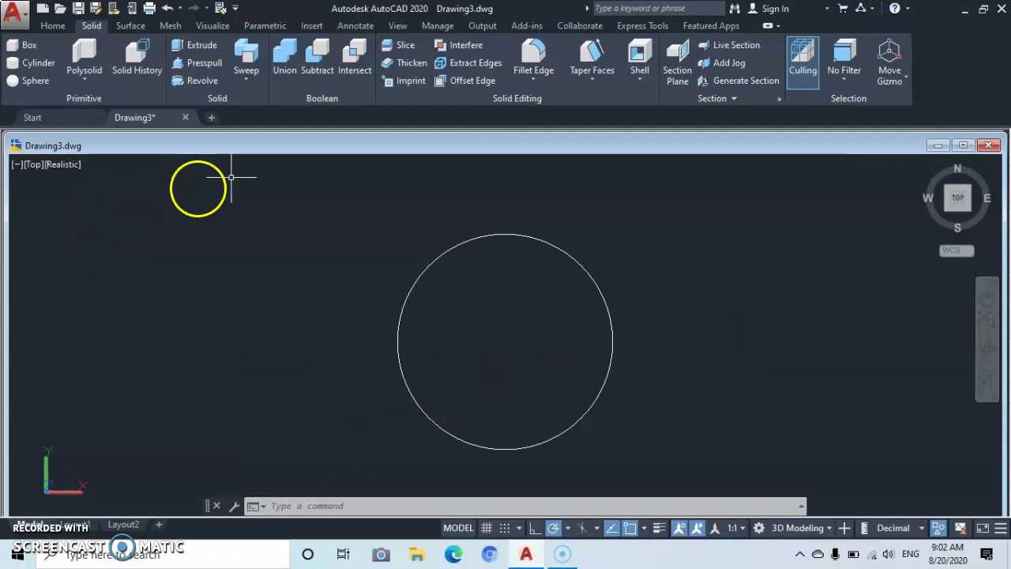
Draw a circle of diameter 18 concentric with the existing circle.
{"action": "left_click", "coordinate": [52, 26]}
{"action": "left_click", "coordinate": [242, 95]}
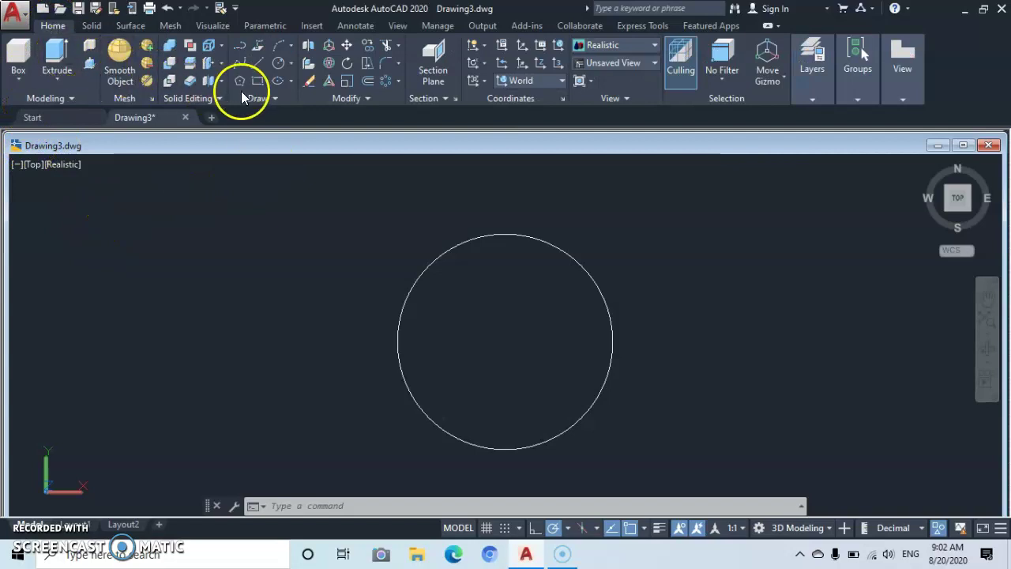
{"action": "left_click", "coordinate": [279, 63]}
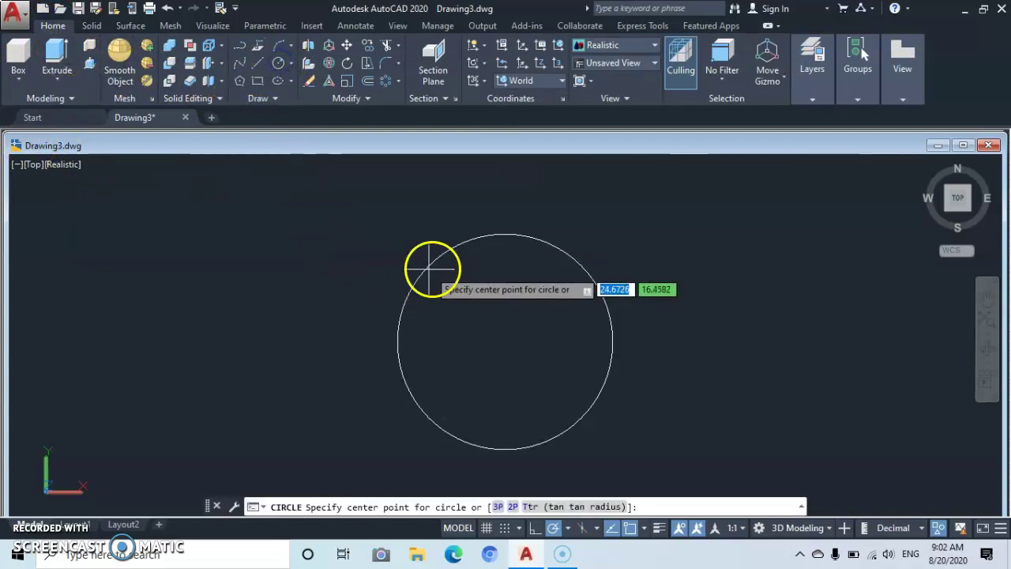
{"action": "left_click", "coordinate": [505, 341]}
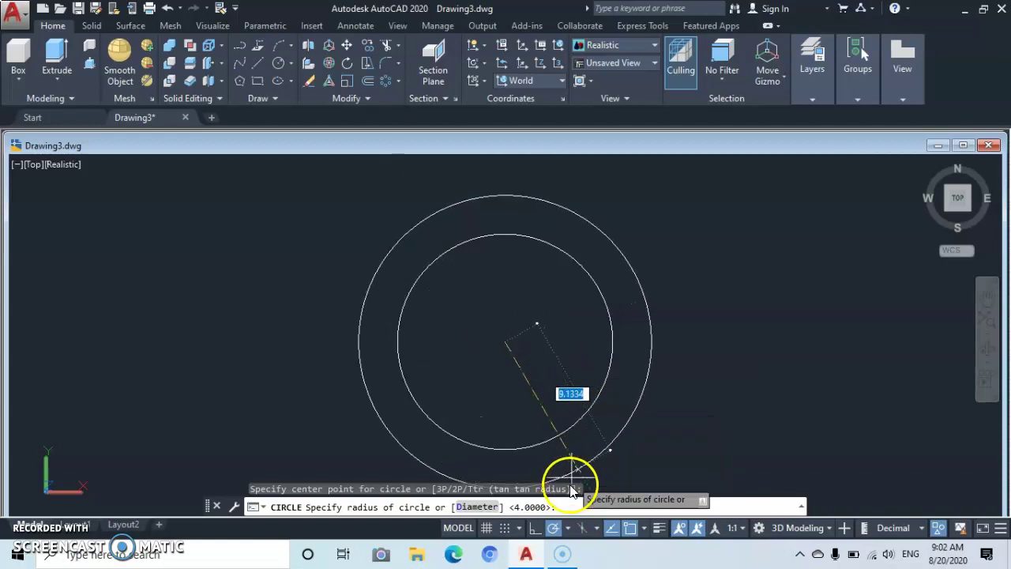
{"action": "left_click", "coordinate": [478, 507]}
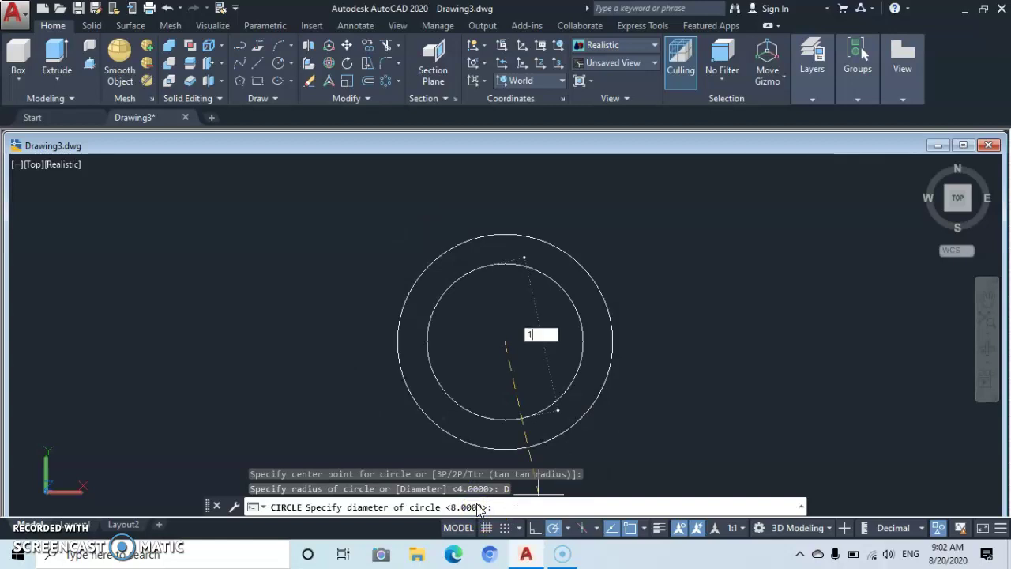
{"action": "key", "text": "Return"}
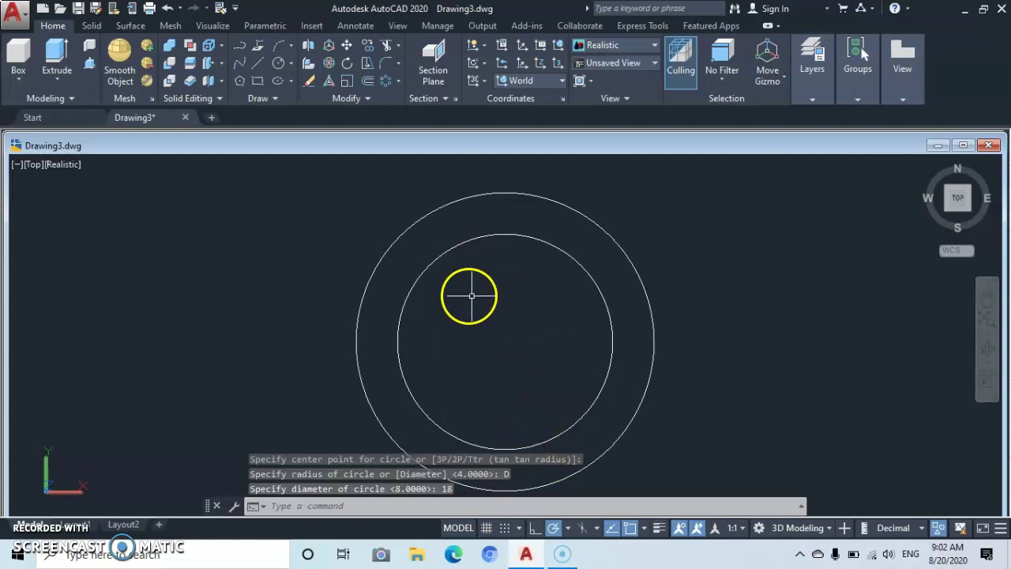
Erase the original inner circle, keeping the circle of diameter 18.
{"action": "left_click", "coordinate": [593, 278]}
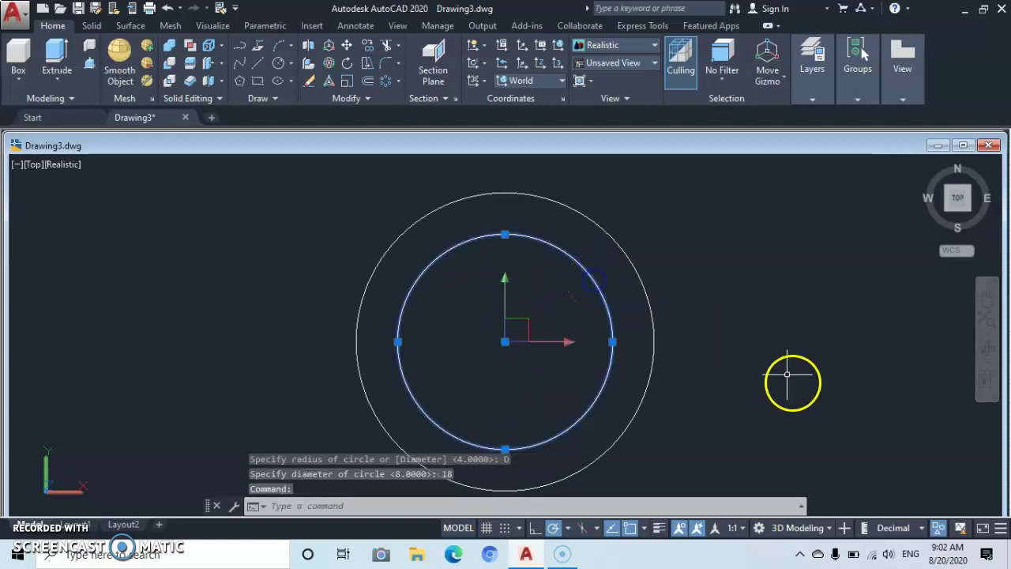
{"action": "right_click", "coordinate": [759, 412]}
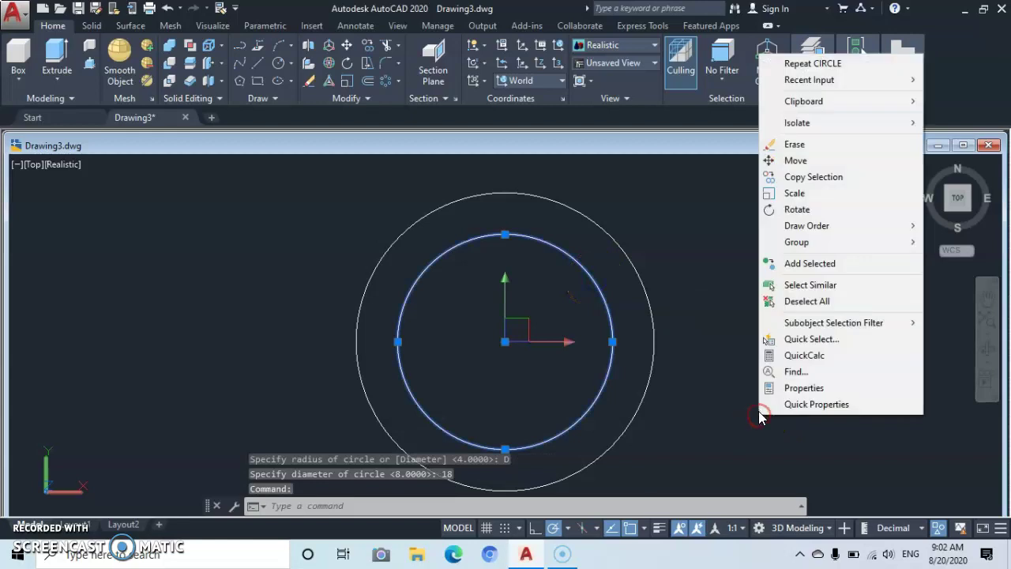
{"action": "left_click", "coordinate": [788, 145]}
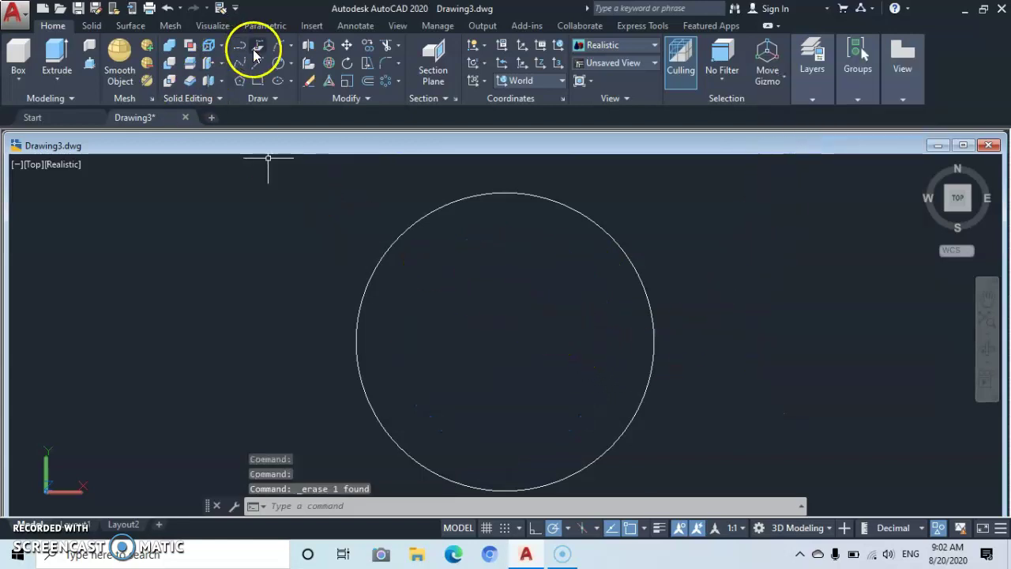
Draw a smaller circle concentric with the 18-diameter circle, sized to match the hidden body's outer edge.
{"action": "left_click", "coordinate": [278, 61]}
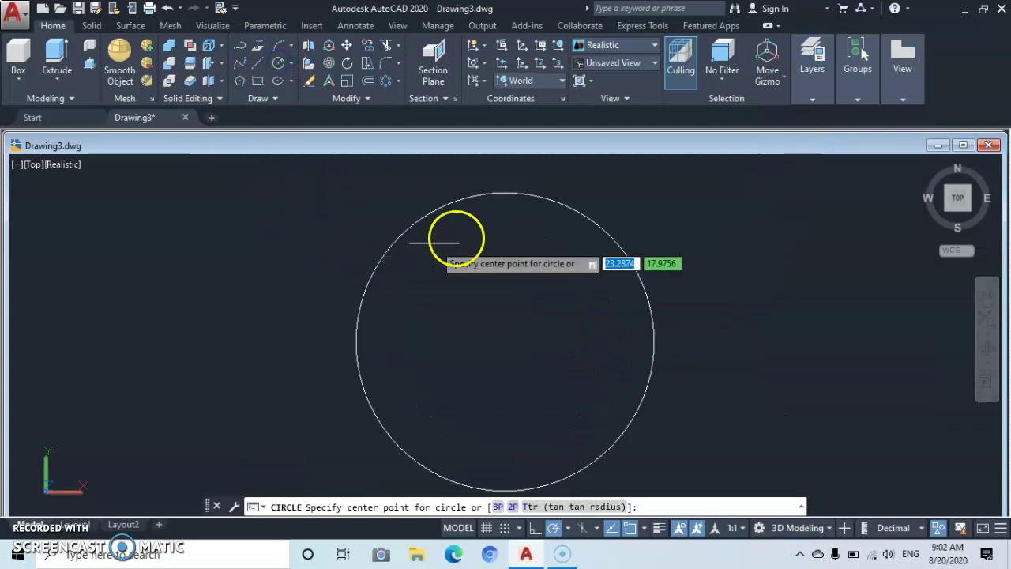
{"action": "left_click", "coordinate": [503, 341]}
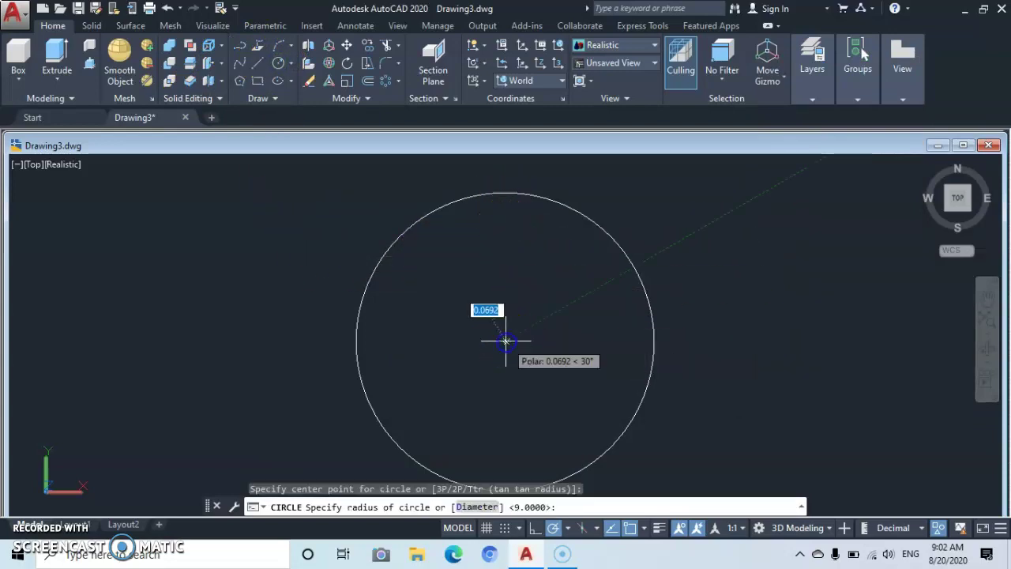
{"action": "left_click", "coordinate": [476, 508]}
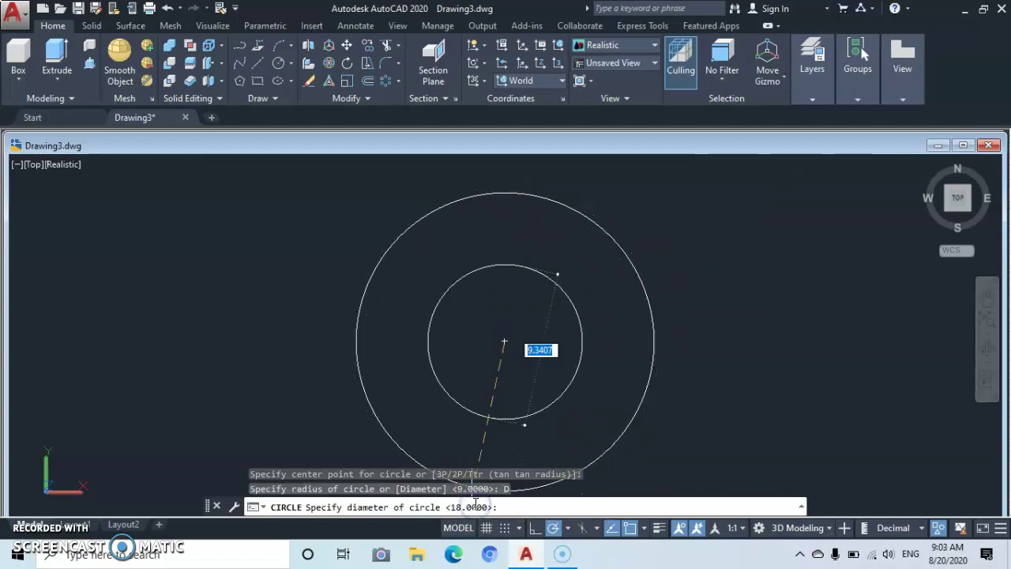
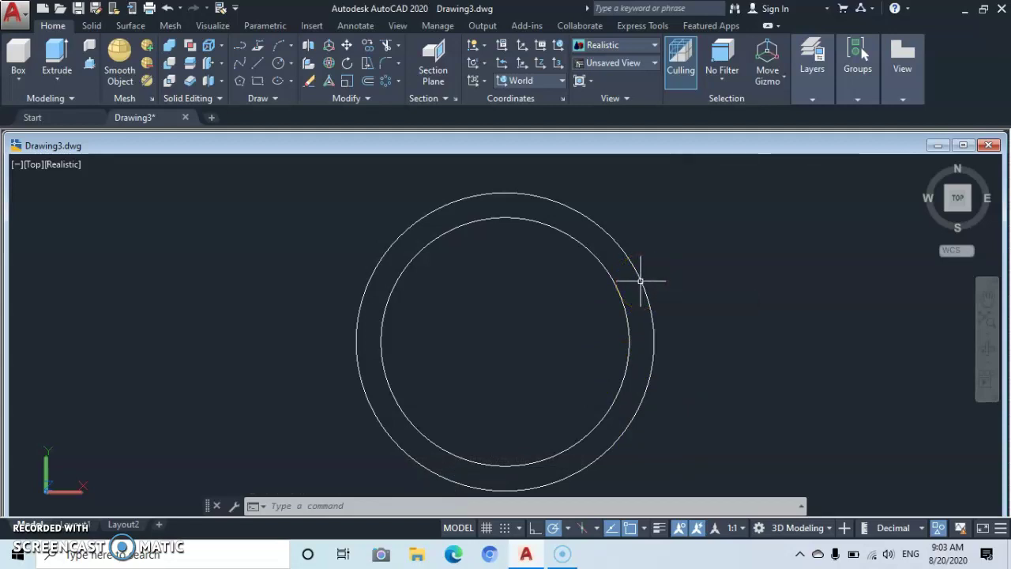
{"action": "left_click", "coordinate": [621, 244]}
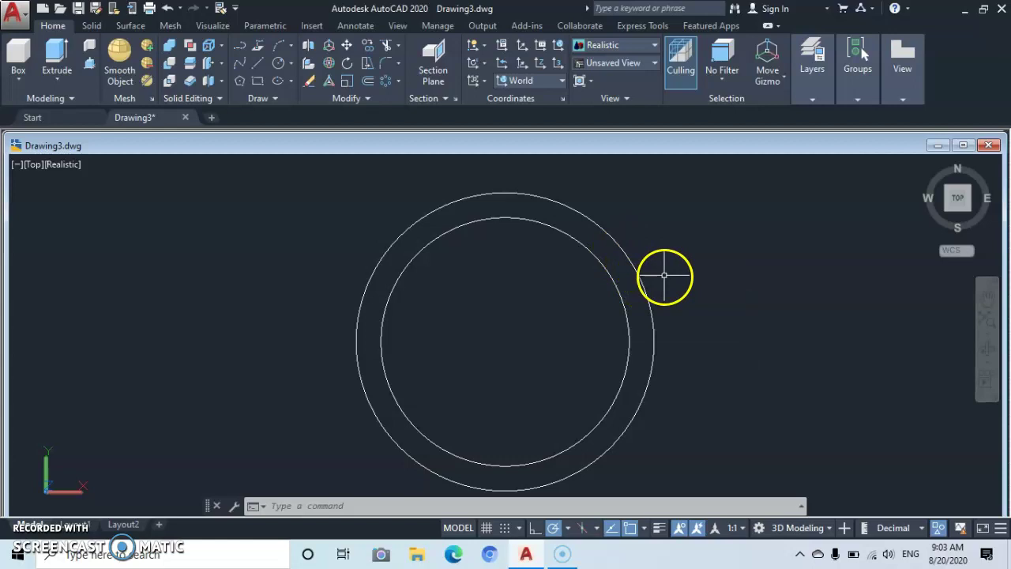
Place measured points at intervals of 2 along the outer circle.
{"action": "left_click", "coordinate": [276, 97]}
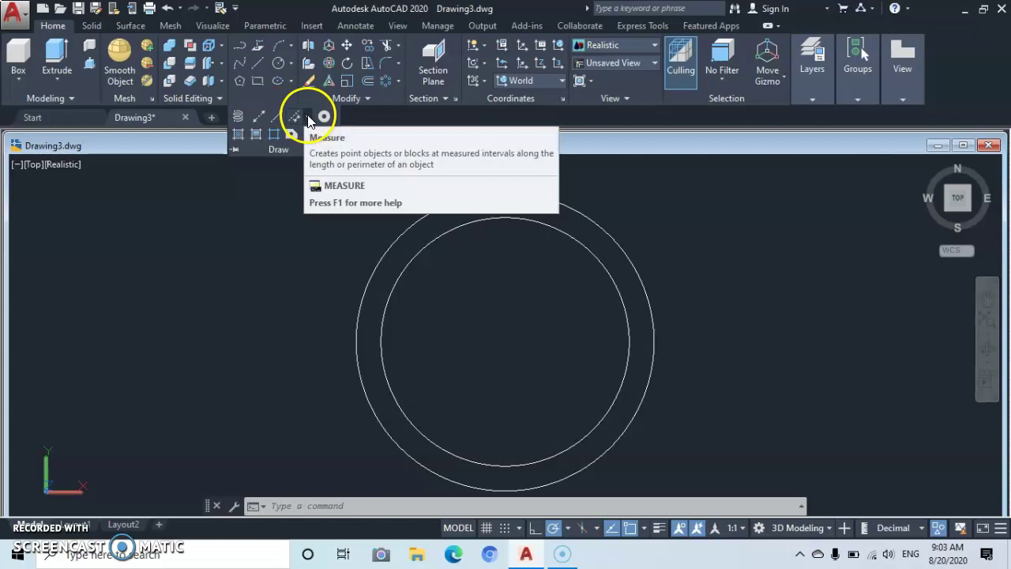
{"action": "left_click", "coordinate": [308, 118]}
{"action": "left_click", "coordinate": [299, 120]}
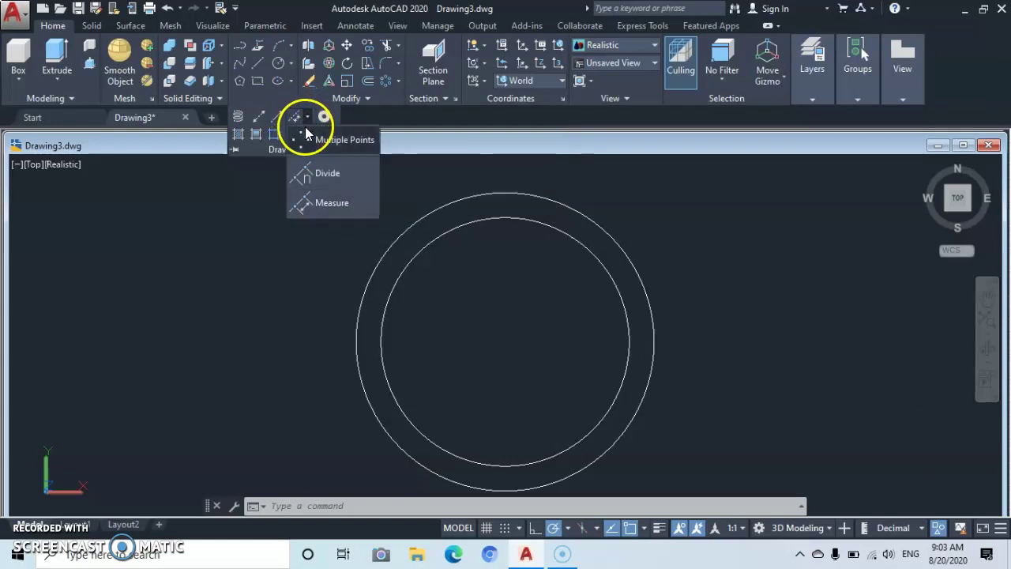
{"action": "left_click", "coordinate": [312, 207]}
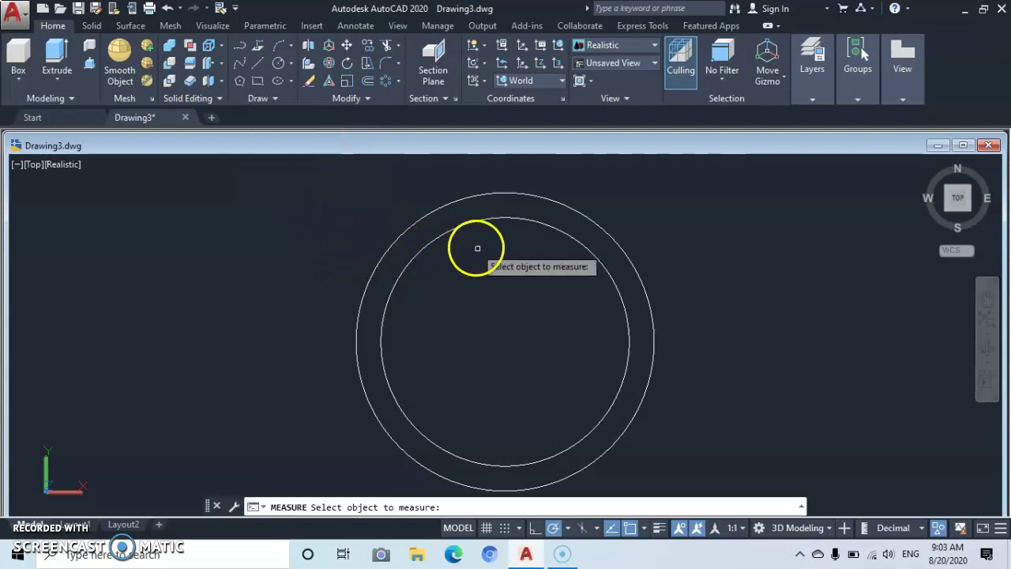
{"action": "left_click", "coordinate": [651, 316]}
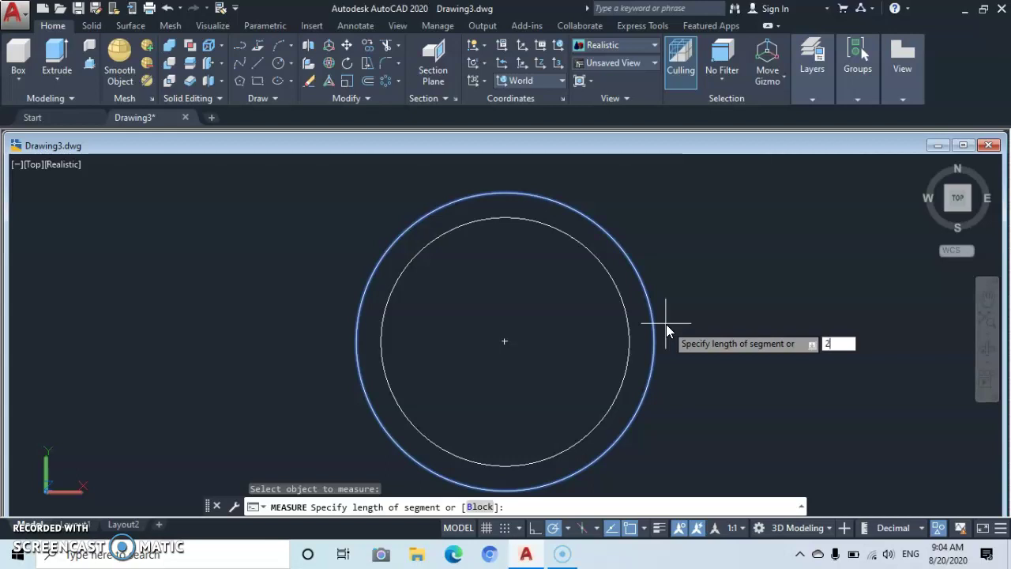
{"action": "key", "text": "Return"}
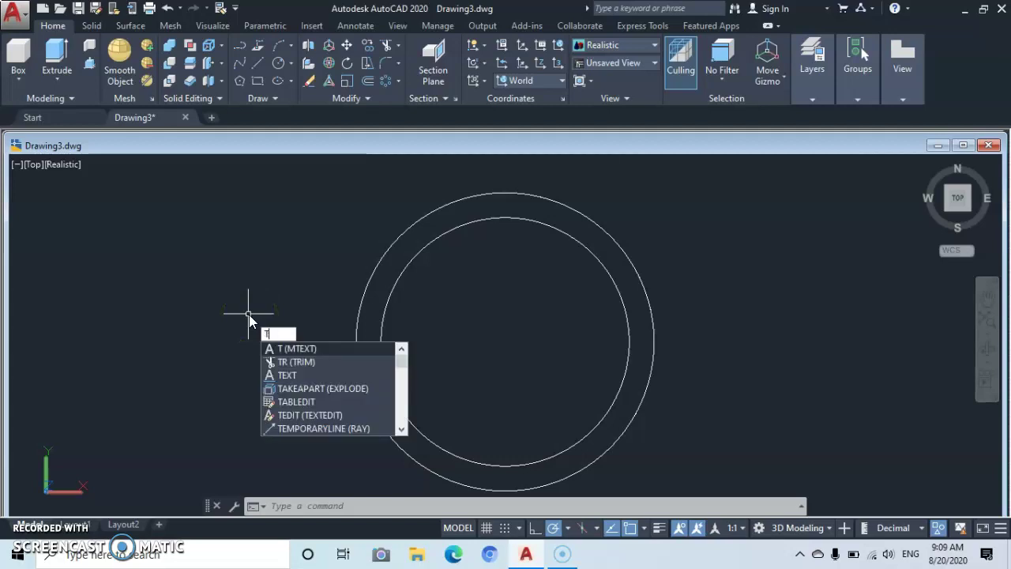
Set the point style to the plain X marker using PTYPE.
{"action": "key", "text": "BackSpace"}
{"action": "type", "text": "Pt"}
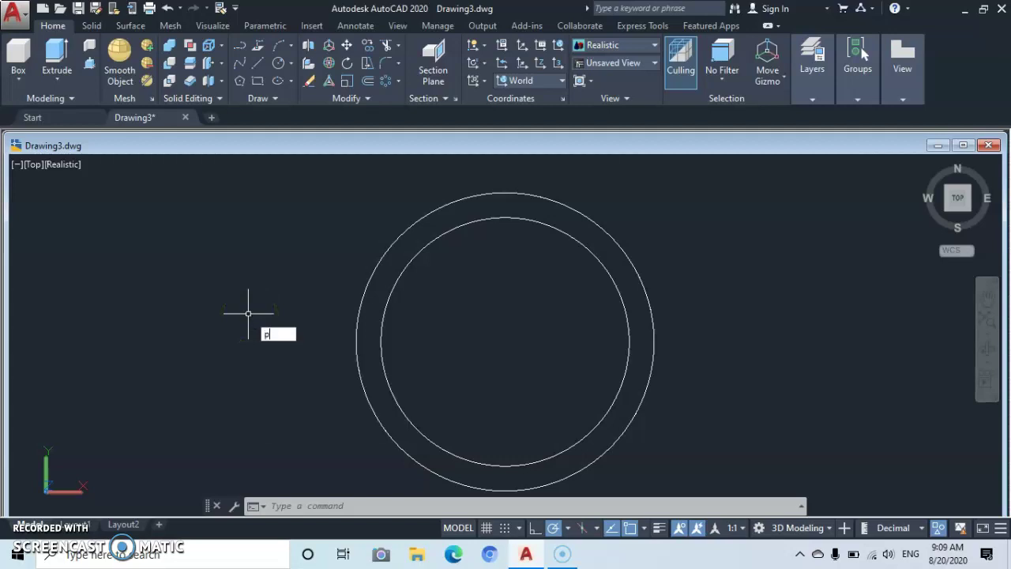
{"action": "type", "text": "yp"}
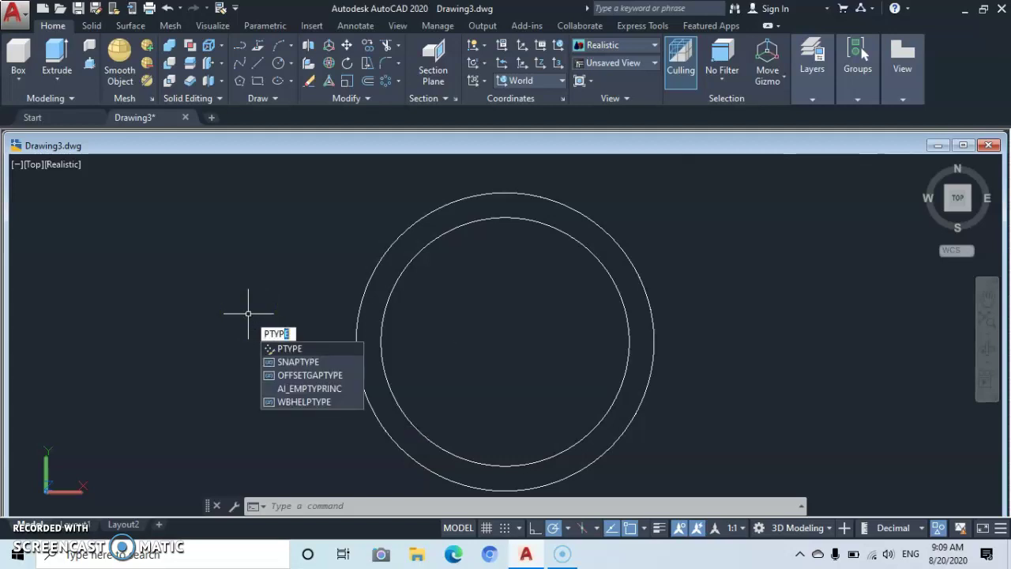
{"action": "type", "text": "e"}
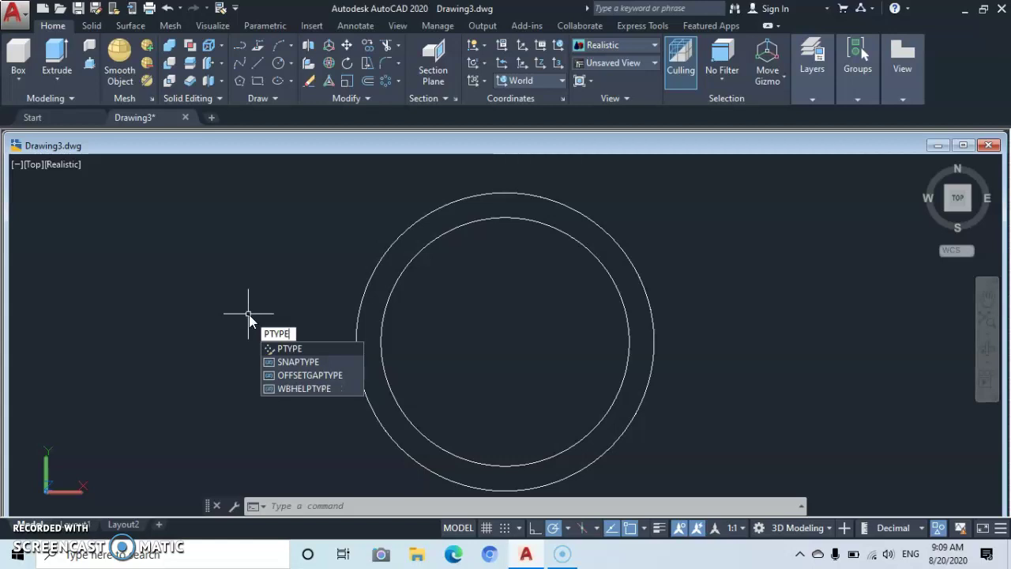
{"action": "key", "text": "Return"}
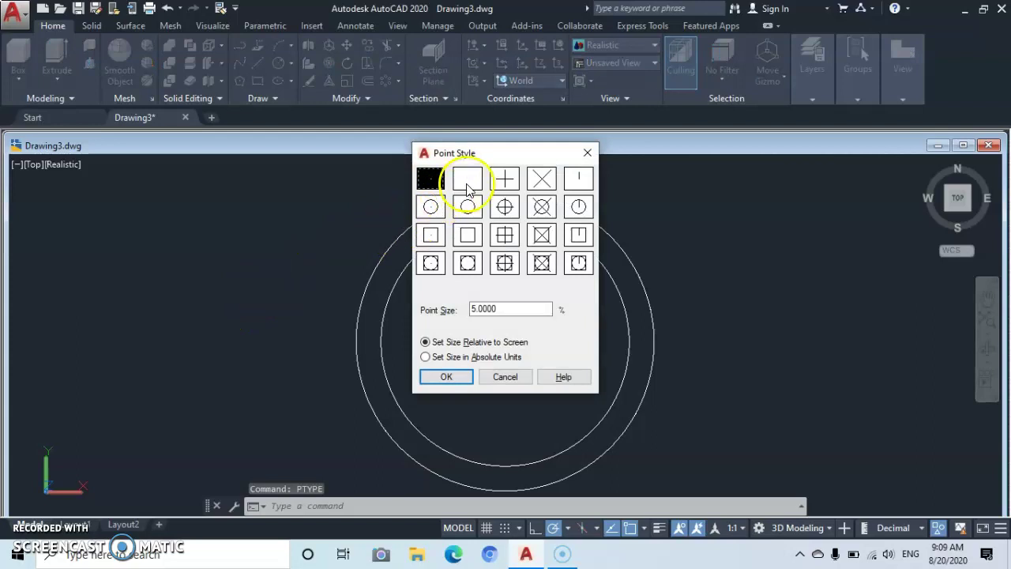
{"action": "left_click", "coordinate": [542, 180]}
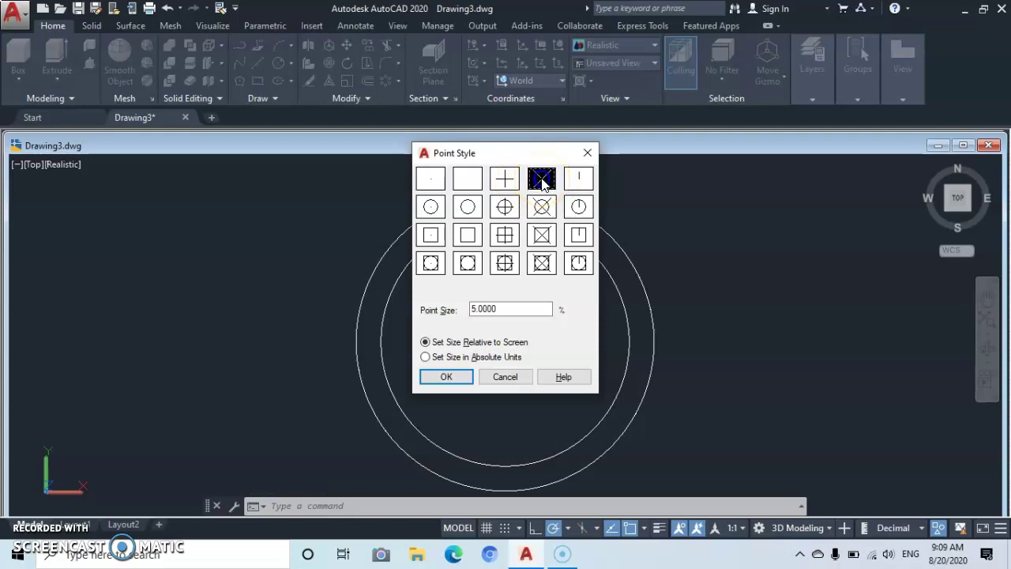
{"action": "left_click", "coordinate": [447, 378]}
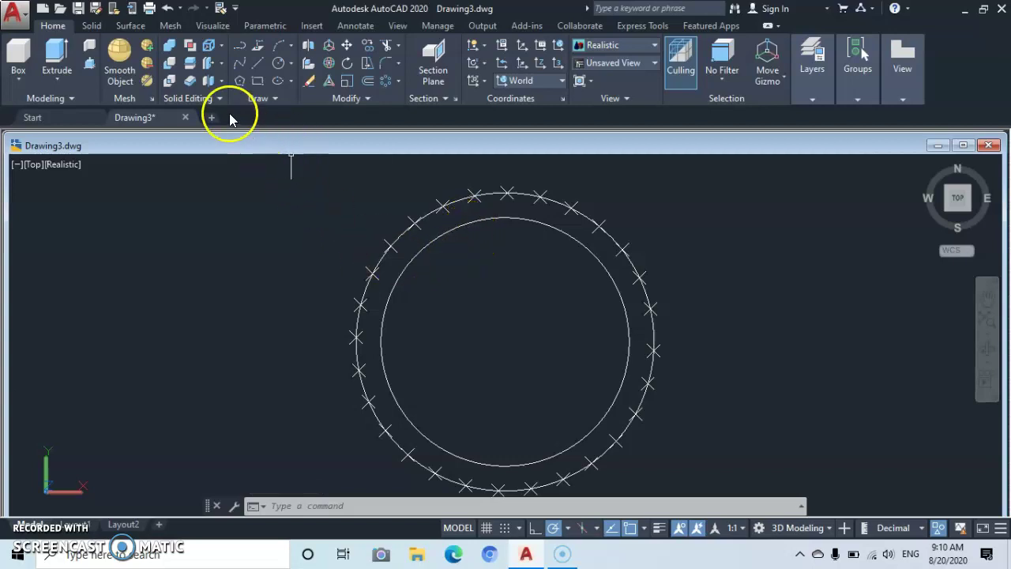
Draw two lines from the circles' centre to the topmost point marker and its neighbour clockwise on the outer circle.
{"action": "left_click", "coordinate": [254, 70]}
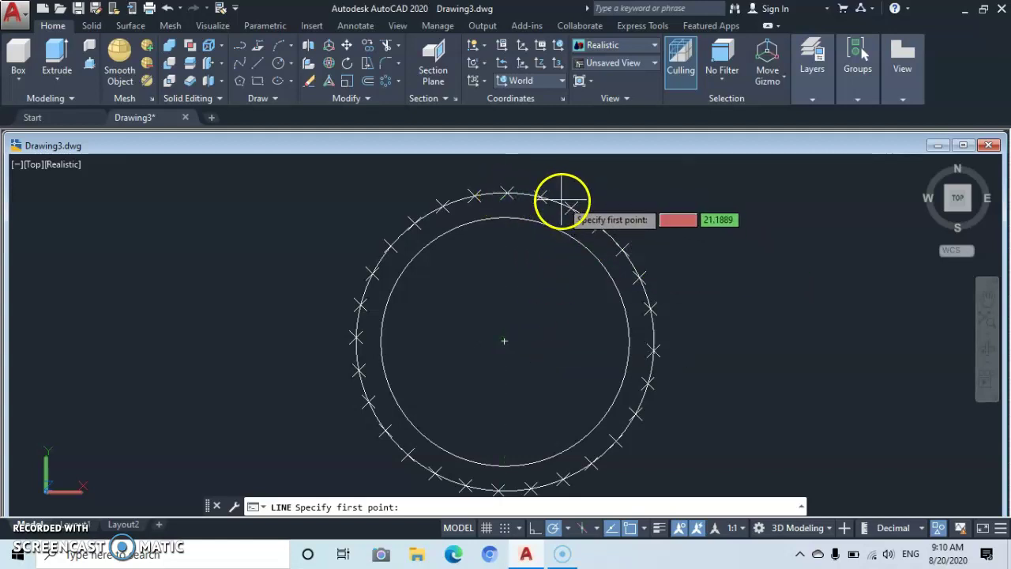
{"action": "left_click", "coordinate": [503, 342]}
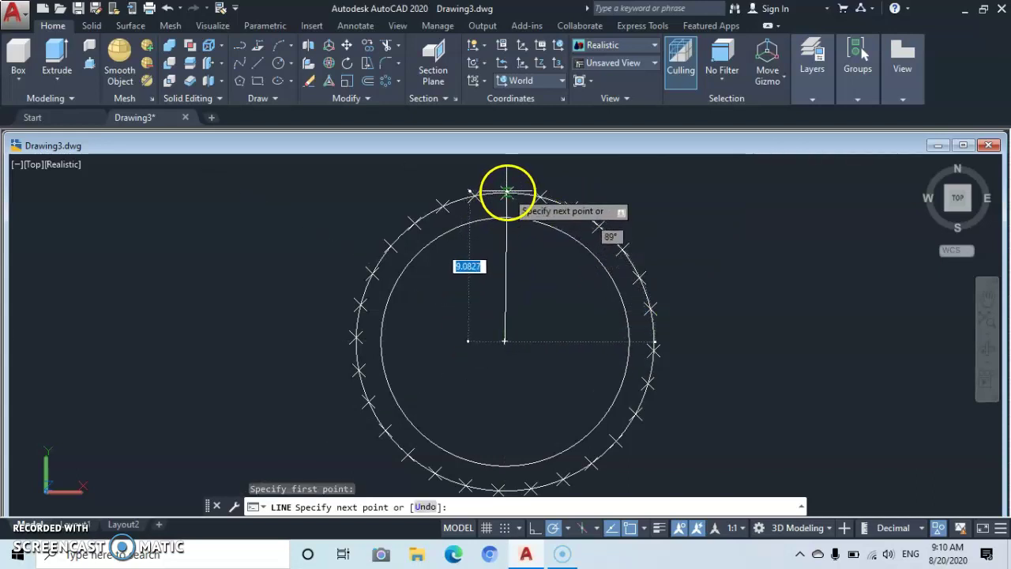
{"action": "left_click", "coordinate": [506, 192]}
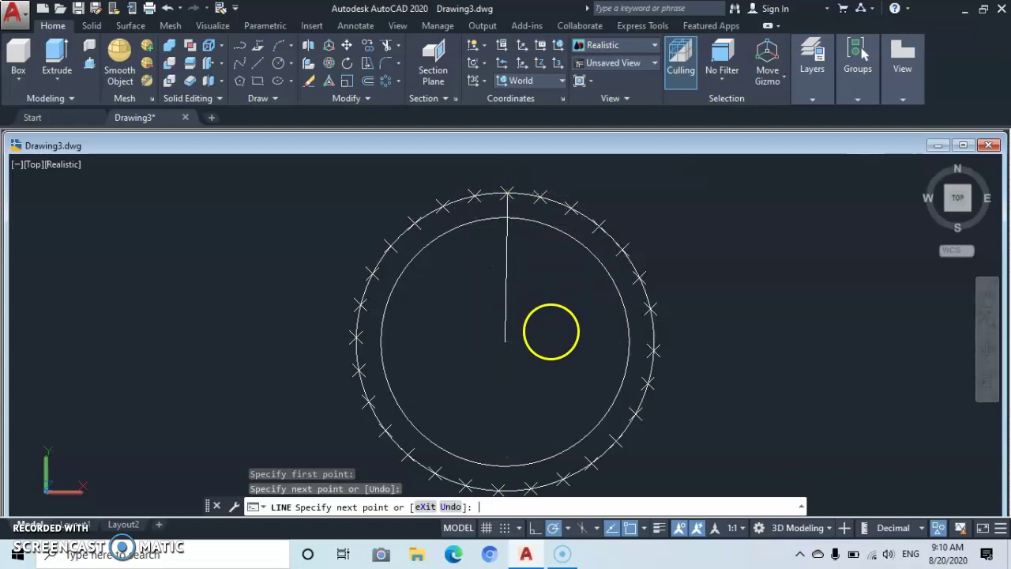
{"action": "key", "text": "Return"}
{"action": "key", "text": "Return"}
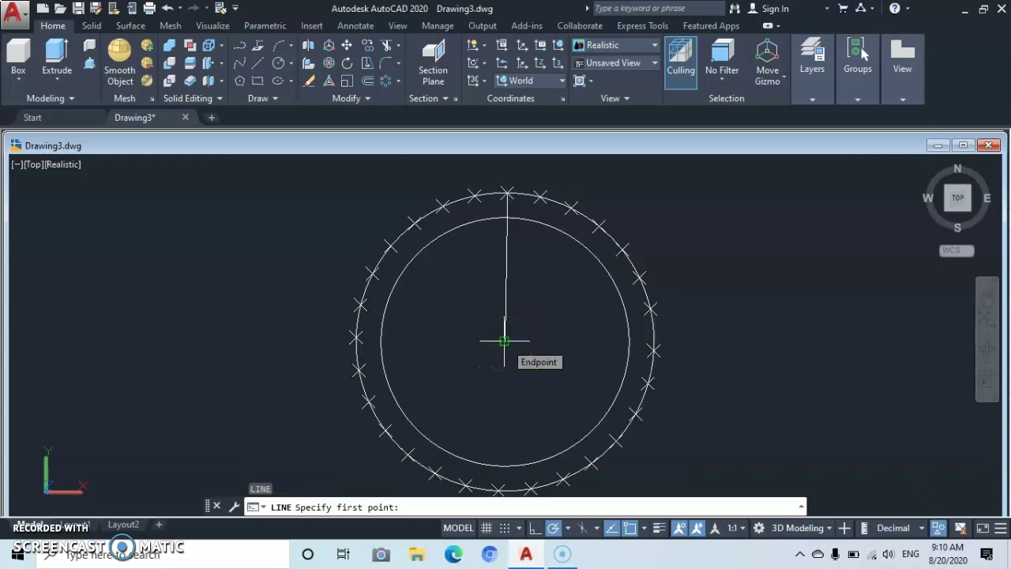
{"action": "left_click", "coordinate": [505, 342]}
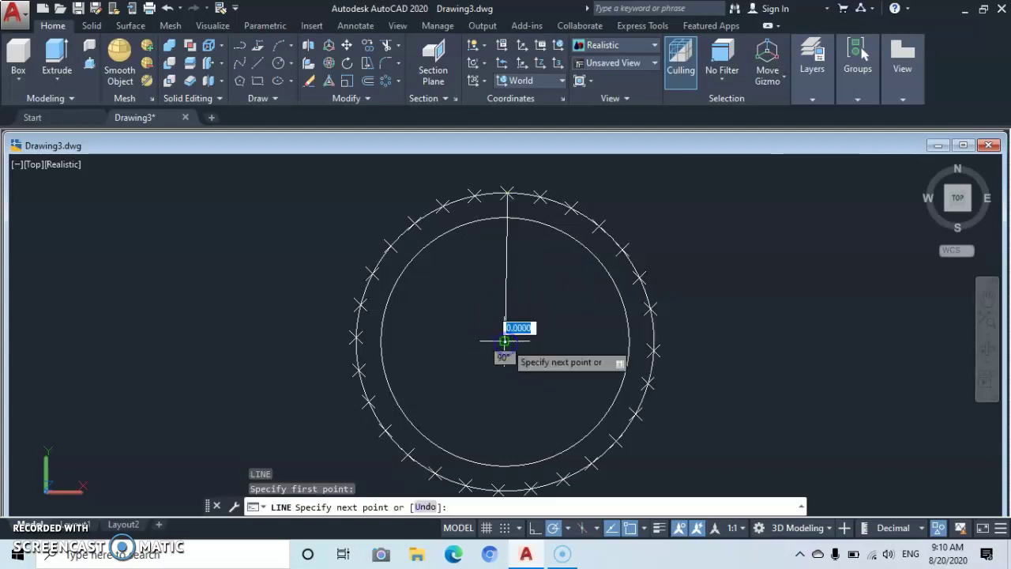
{"action": "left_click", "coordinate": [541, 197]}
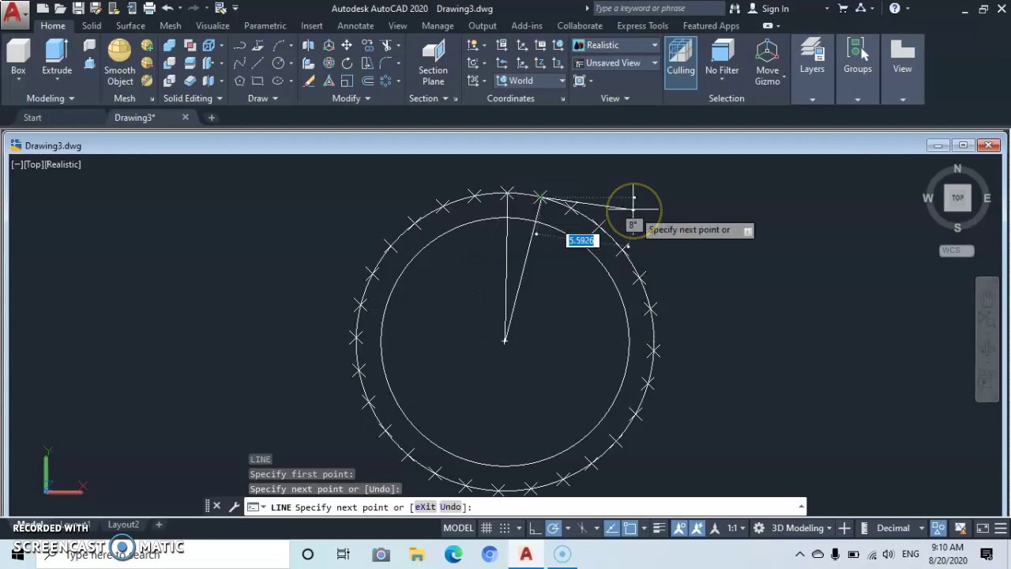
{"action": "key", "text": "Escape"}
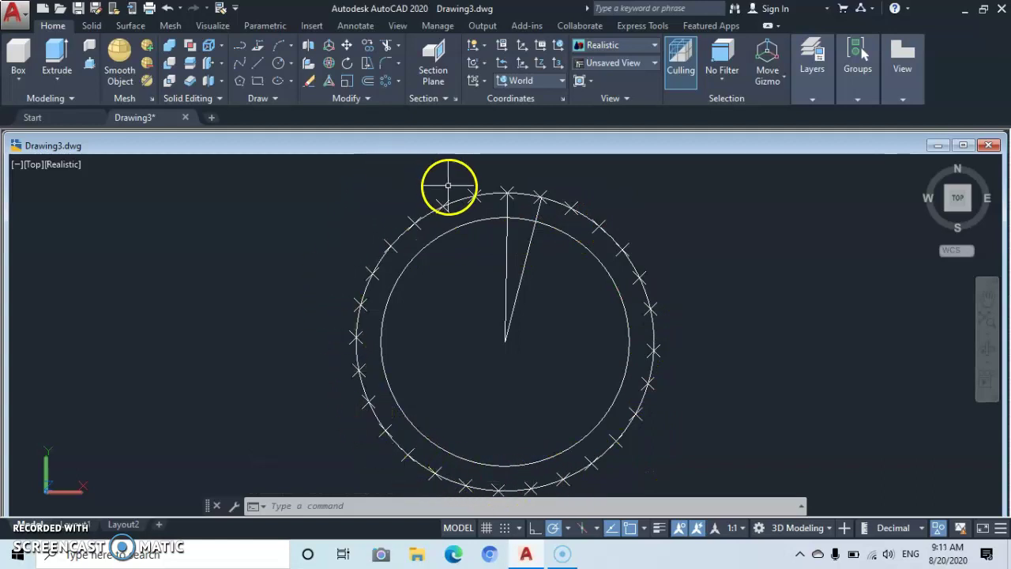
Erase all the point markers around the outer circle, keeping the two circles and the radial lines.
{"action": "left_click", "coordinate": [385, 184]}
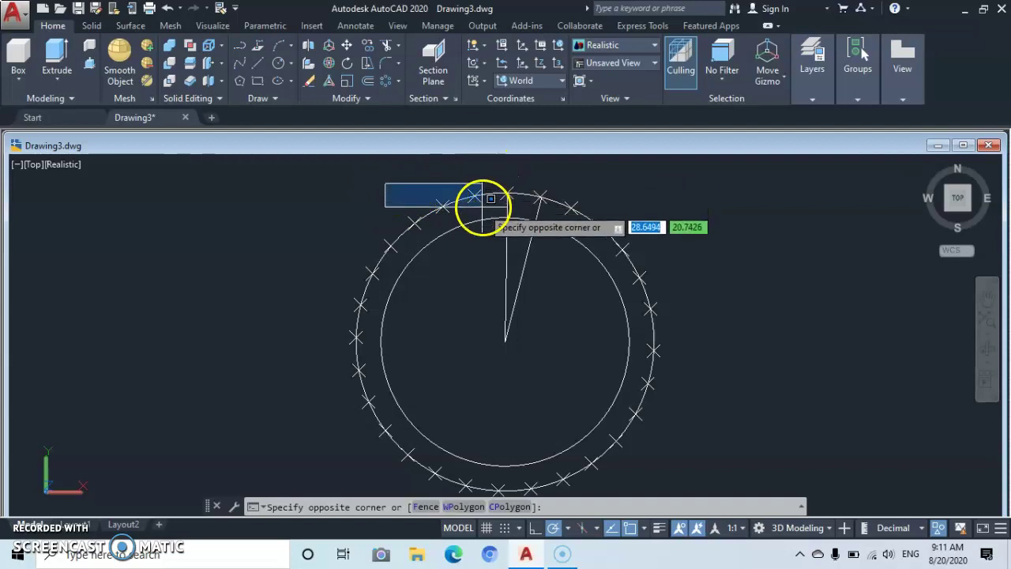
{"action": "left_click", "coordinate": [490, 274]}
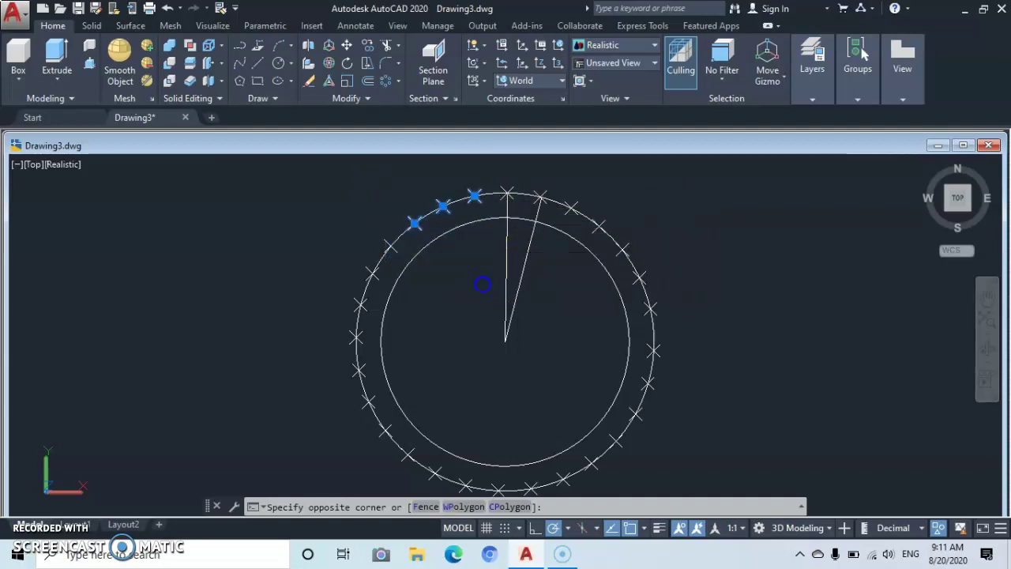
{"action": "left_click", "coordinate": [292, 235]}
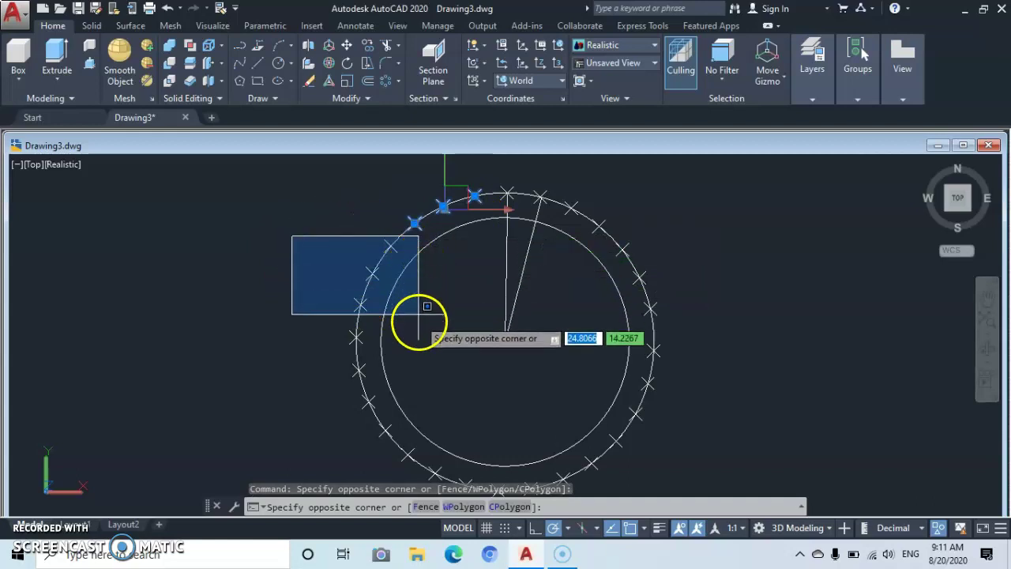
{"action": "left_click", "coordinate": [461, 467]}
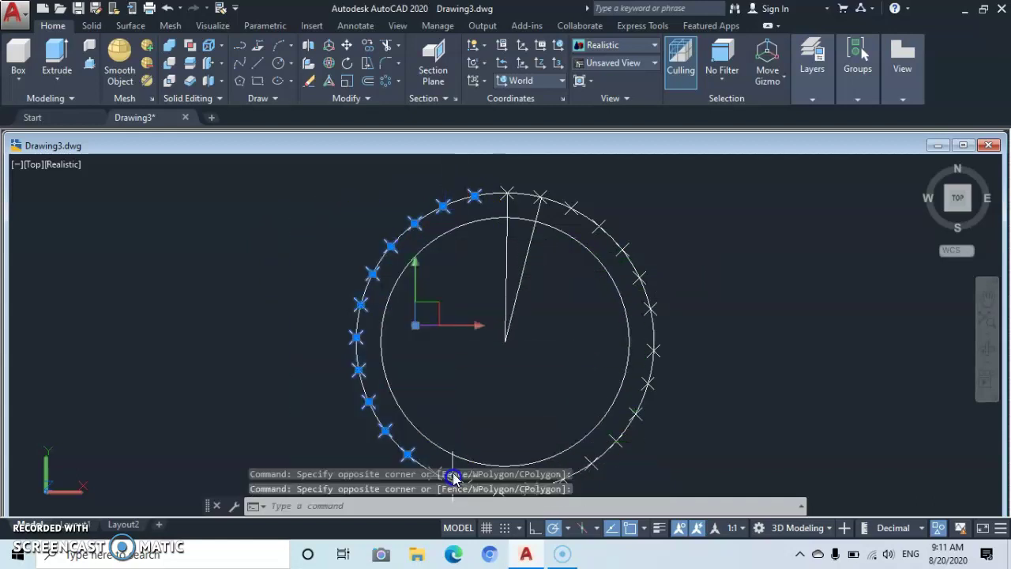
{"action": "left_click", "coordinate": [563, 197]}
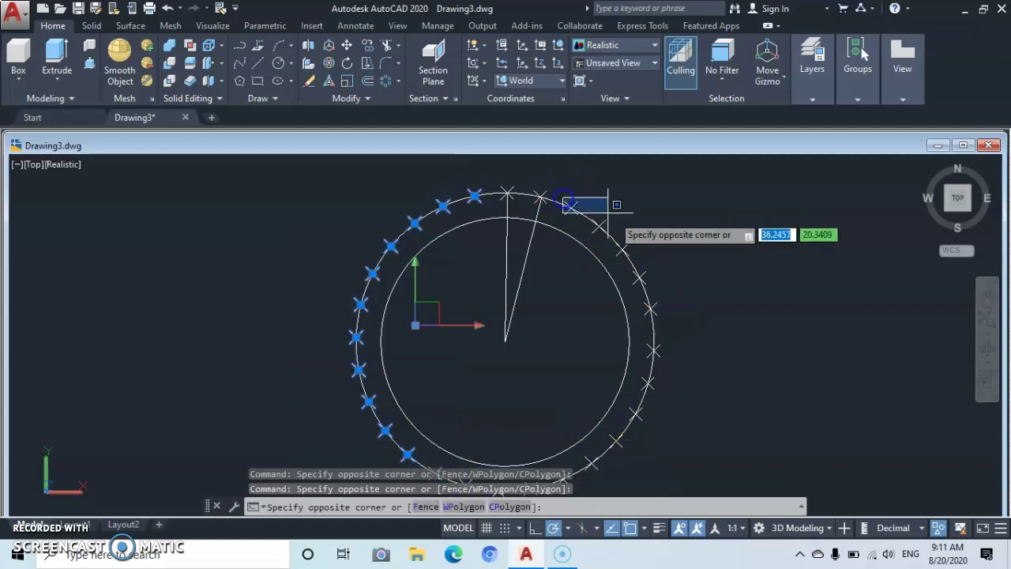
{"action": "left_click", "coordinate": [707, 471]}
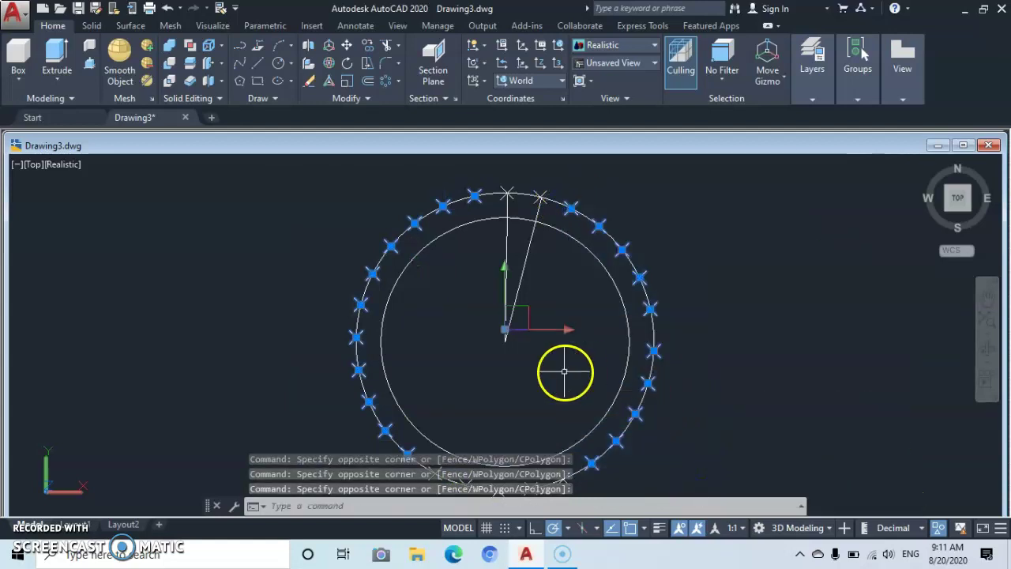
{"action": "scroll", "coordinate": [560, 368], "scroll_direction": "down", "scroll_amount": 2}
{"action": "middle_click_drag", "start_coordinate": [560, 368], "coordinate": [555, 298]}
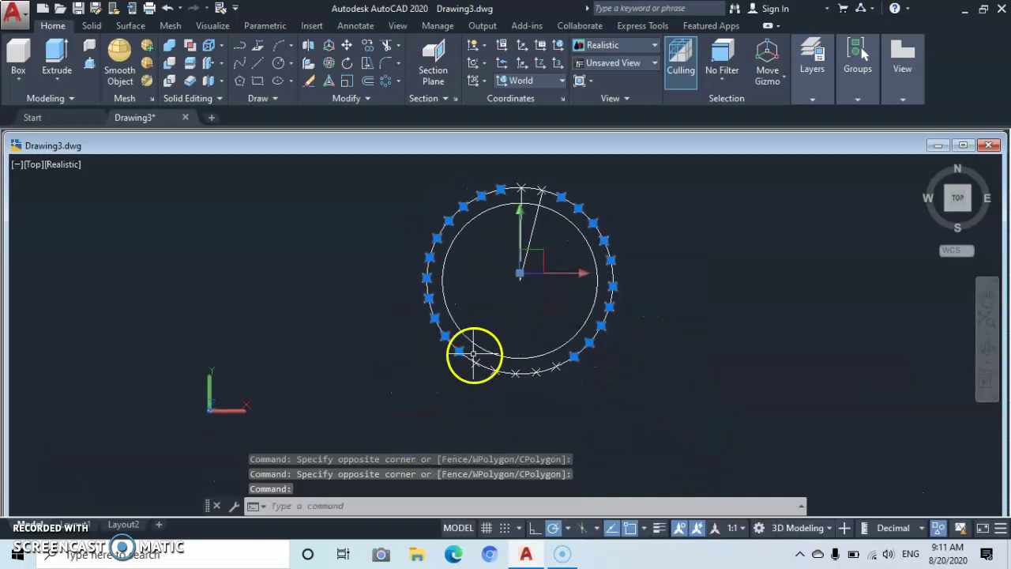
{"action": "left_click", "coordinate": [470, 348]}
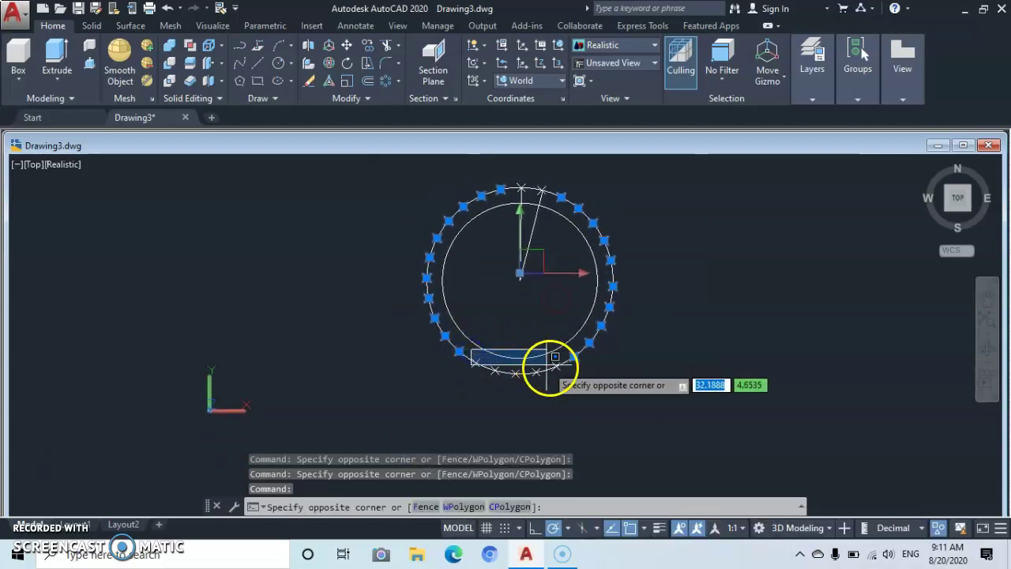
{"action": "left_click", "coordinate": [570, 392]}
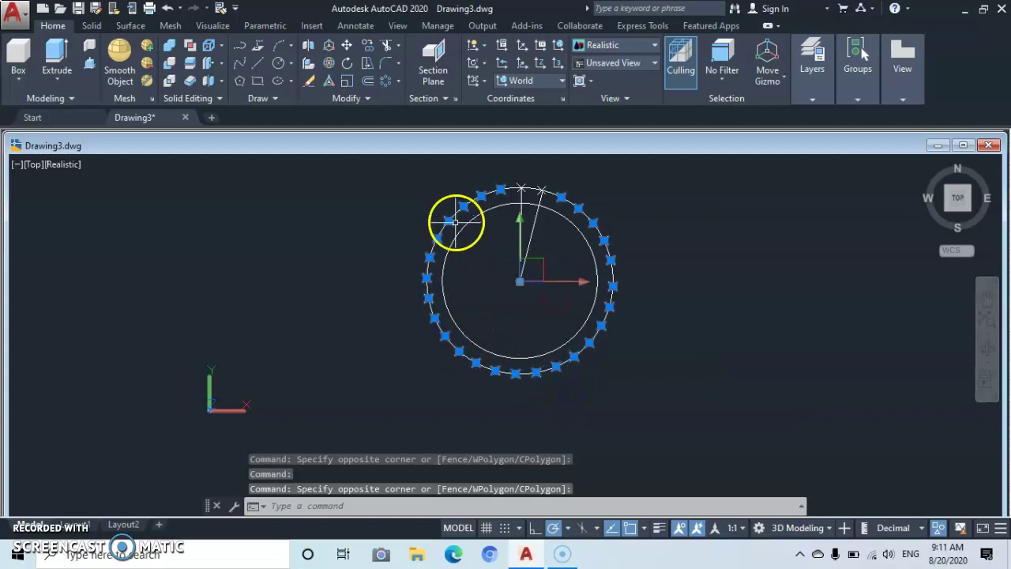
{"action": "left_click", "coordinate": [508, 171]}
{"action": "left_click", "coordinate": [557, 192]}
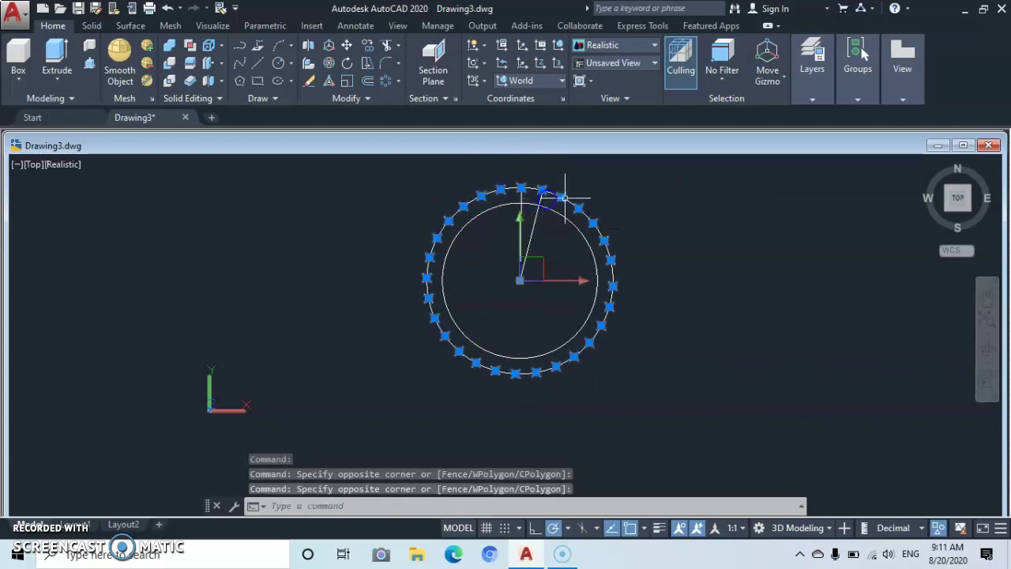
{"action": "scroll", "coordinate": [659, 310], "scroll_direction": "up", "scroll_amount": 2}
{"action": "middle_click_drag", "start_coordinate": [462, 260], "coordinate": [545, 296]}
{"action": "key", "text": "Escape"}
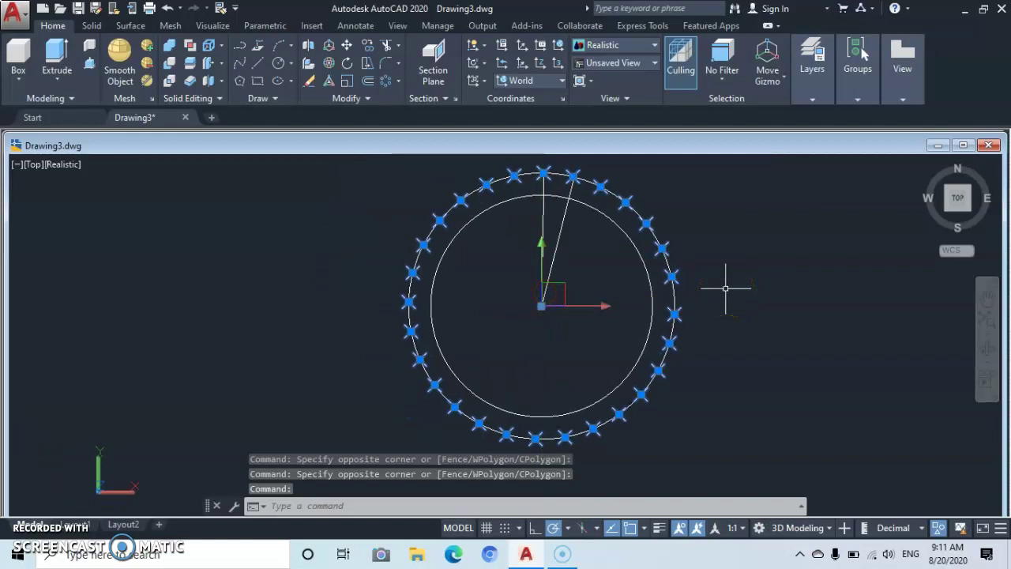
{"action": "key", "text": "Delete"}
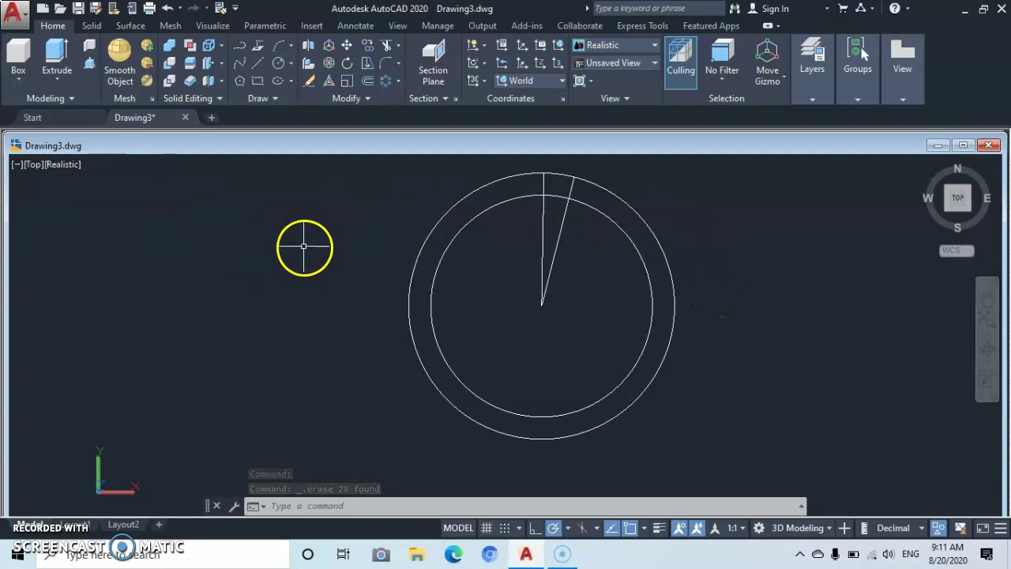
Trim both circles outside the narrow wedge and cut the slanted radial line below the inner arc.
{"action": "left_click", "coordinate": [386, 47]}
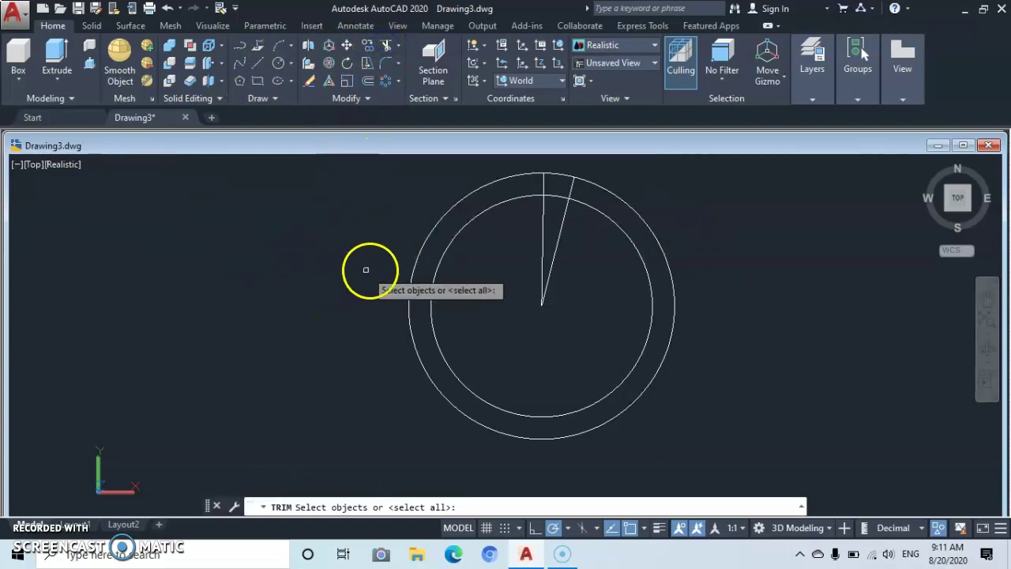
{"action": "key", "text": "Return"}
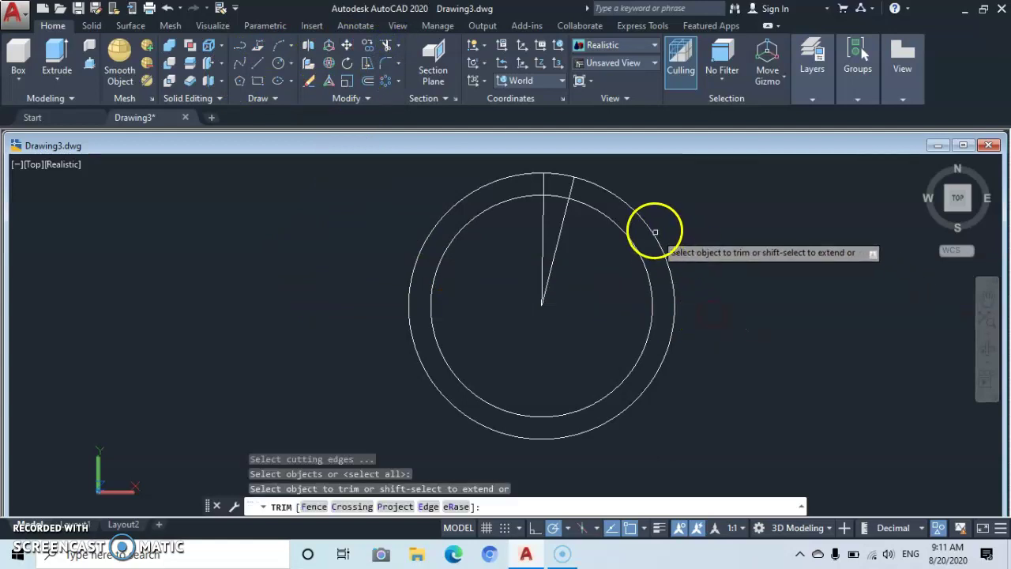
{"action": "left_click", "coordinate": [635, 210]}
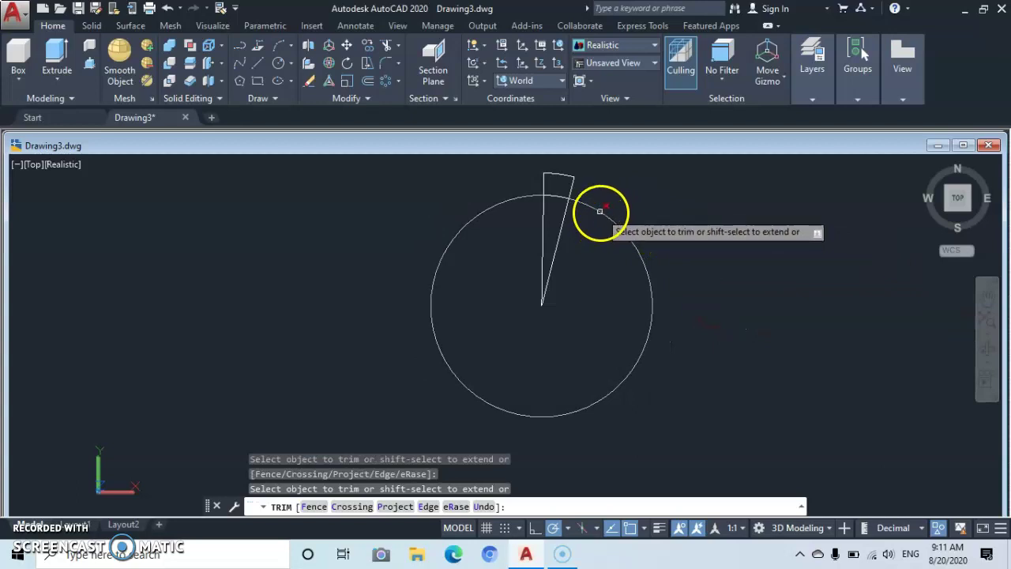
{"action": "left_click", "coordinate": [598, 212]}
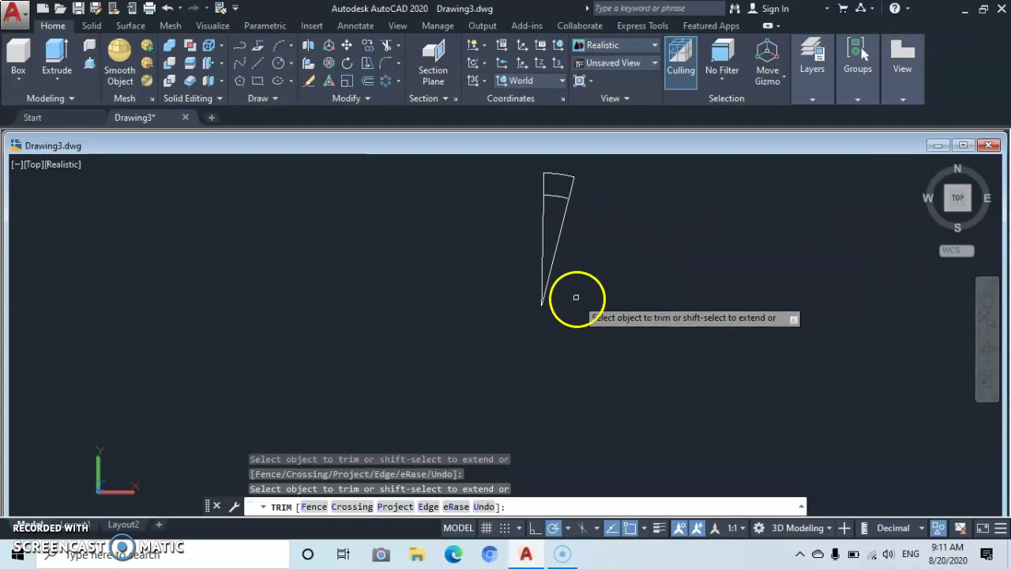
{"action": "left_click", "coordinate": [558, 239]}
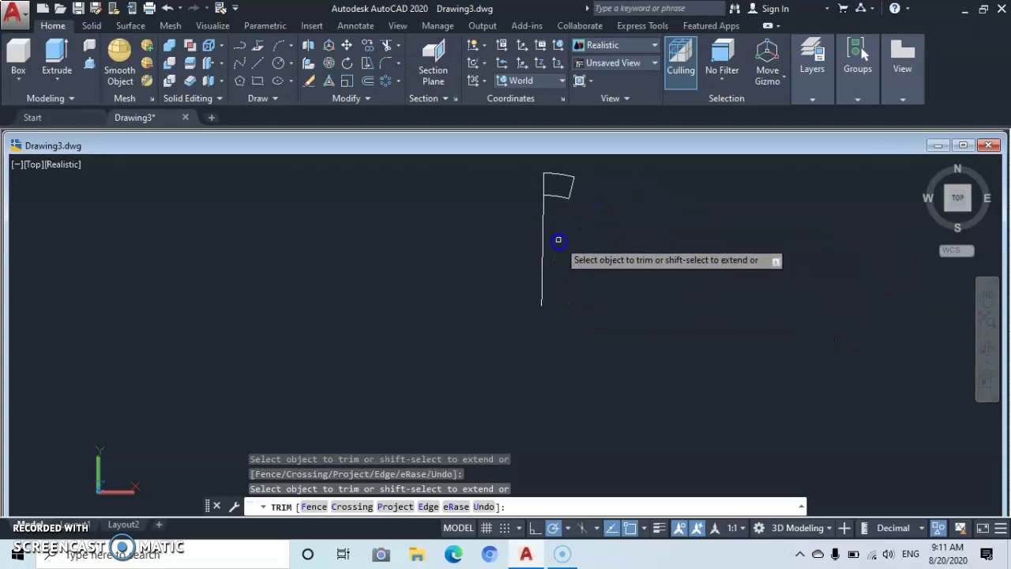
{"action": "left_click", "coordinate": [620, 268]}
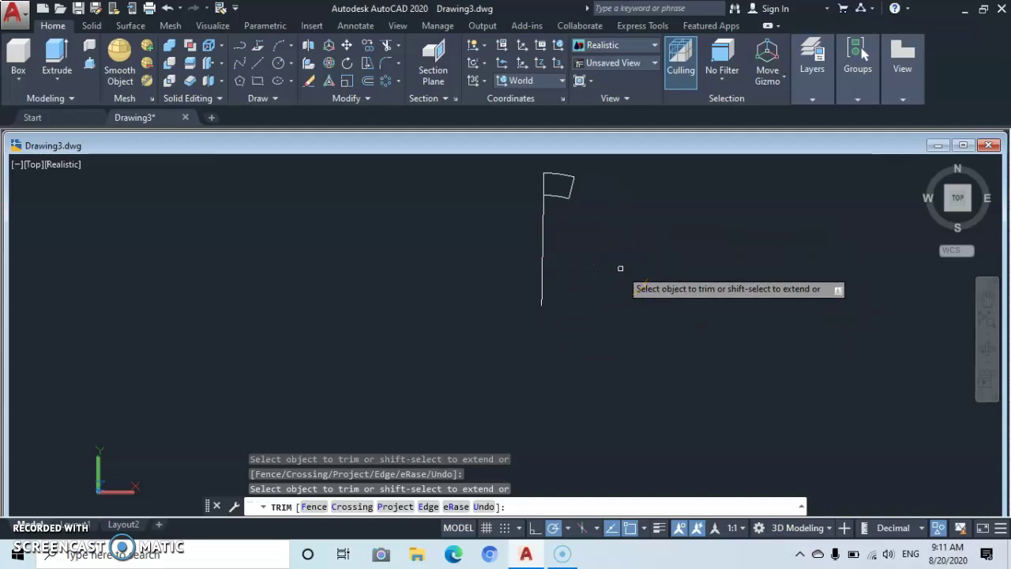
{"action": "key", "text": "Escape"}
Mark the circles' centre with a zero-length line at the lower end of the remaining radial line.
{"action": "left_click", "coordinate": [256, 66]}
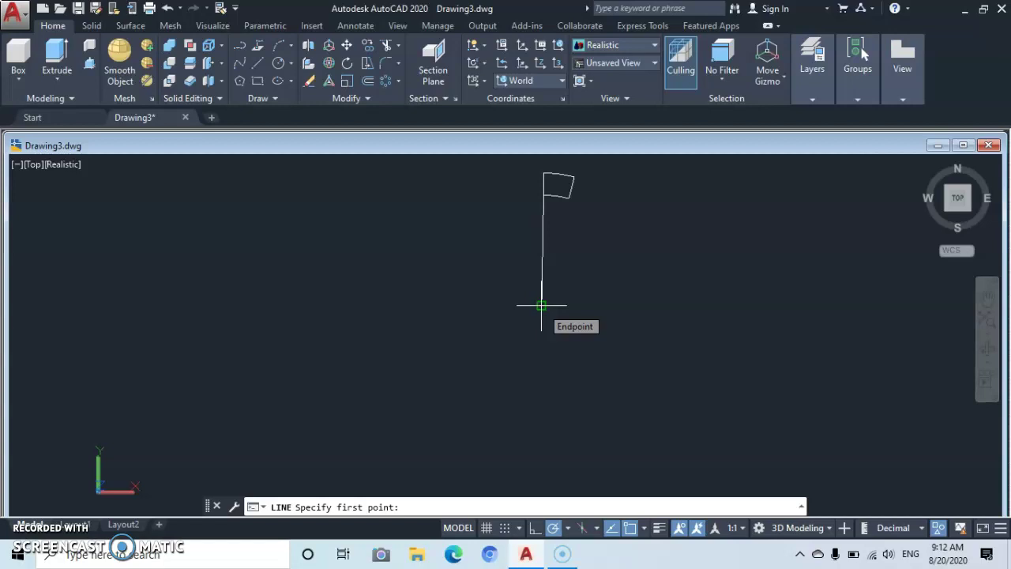
{"action": "left_click", "coordinate": [541, 305]}
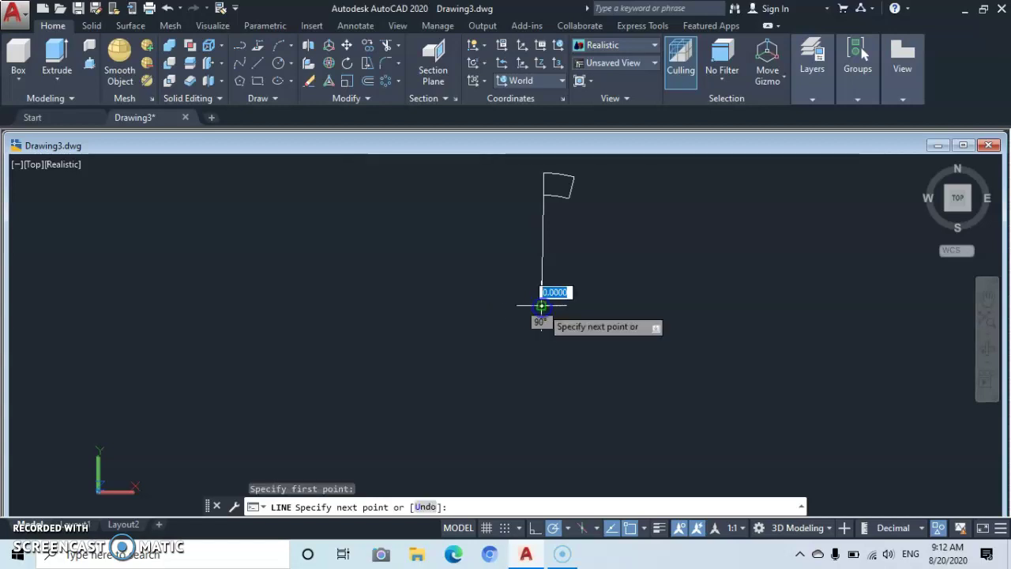
{"action": "left_click", "coordinate": [541, 305]}
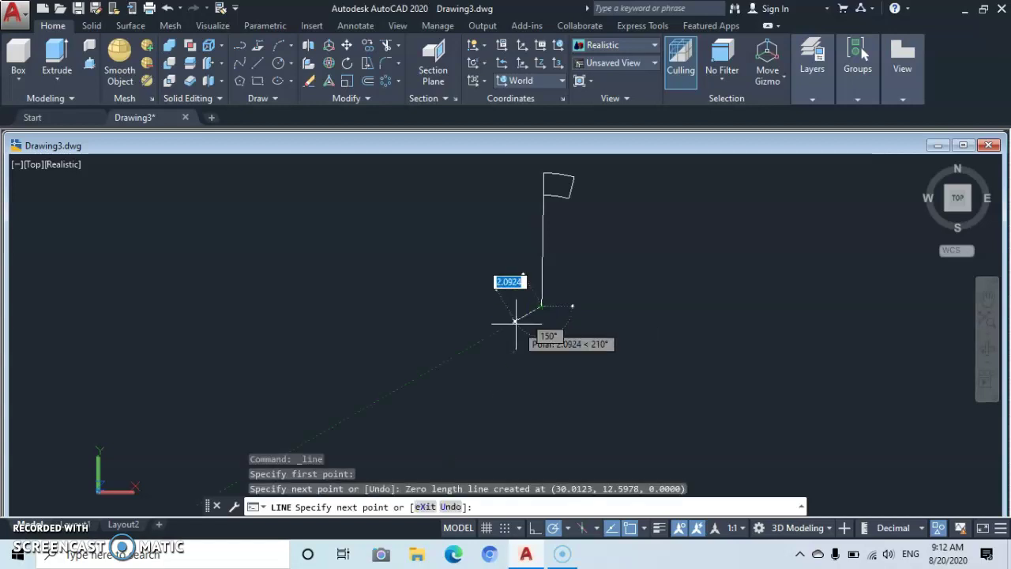
{"action": "key", "text": "Escape"}
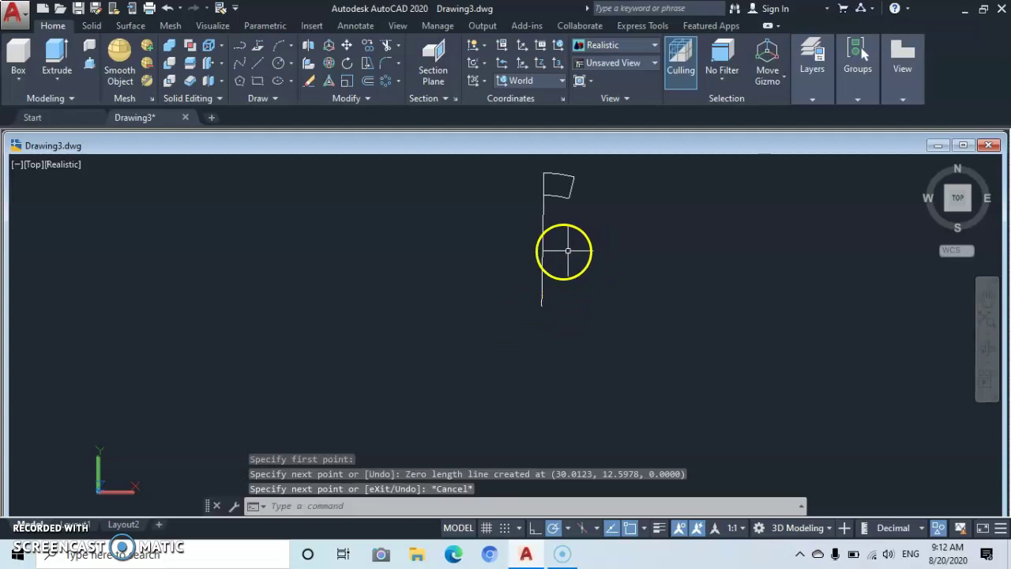
Trim the remaining radial line below the inner arc, keeping the zero-length centre mark.
{"action": "left_click", "coordinate": [386, 46]}
{"action": "key", "text": "Return"}
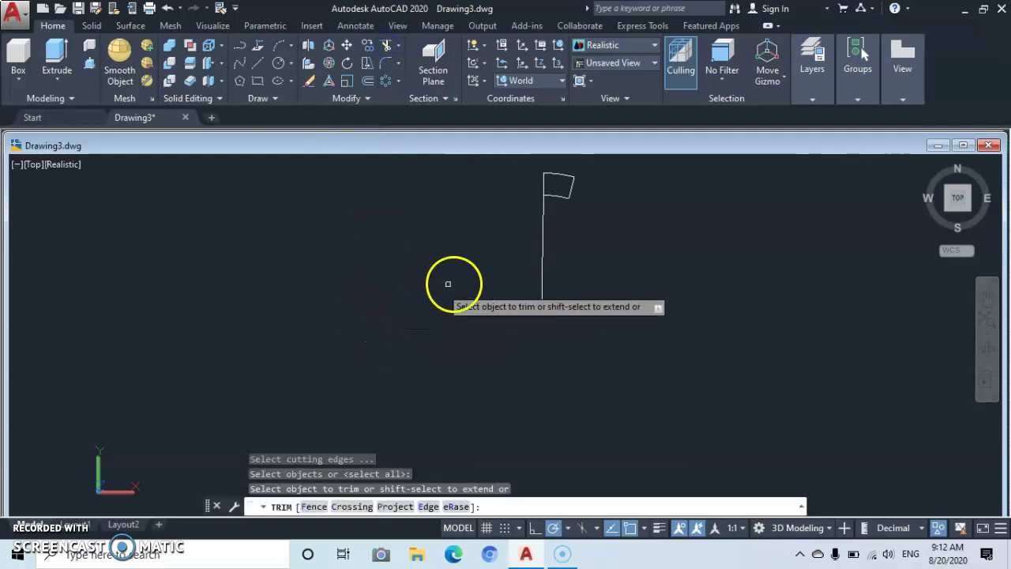
{"action": "left_click", "coordinate": [541, 245]}
{"action": "key", "text": "Escape"}
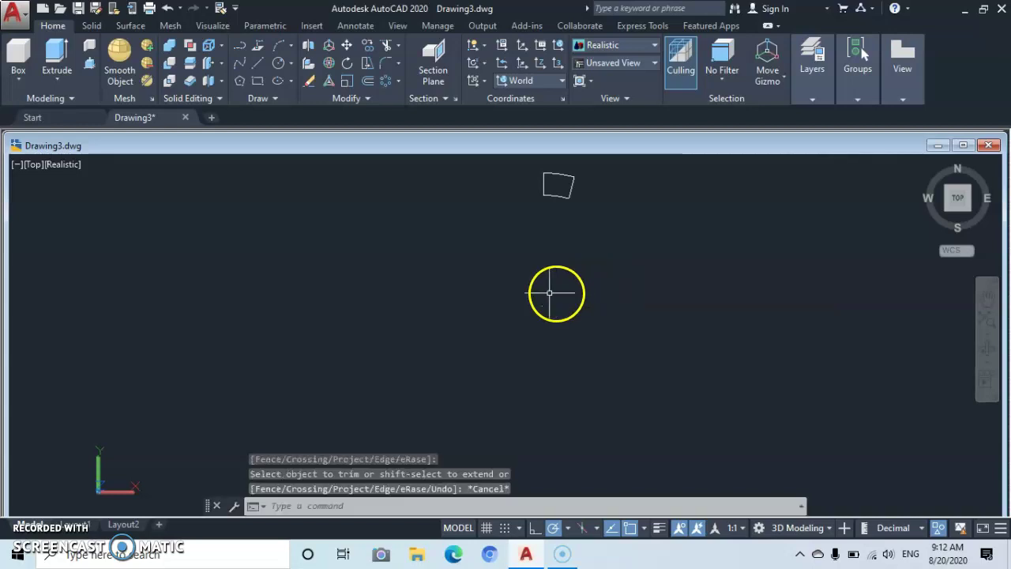
{"action": "left_click", "coordinate": [542, 305]}
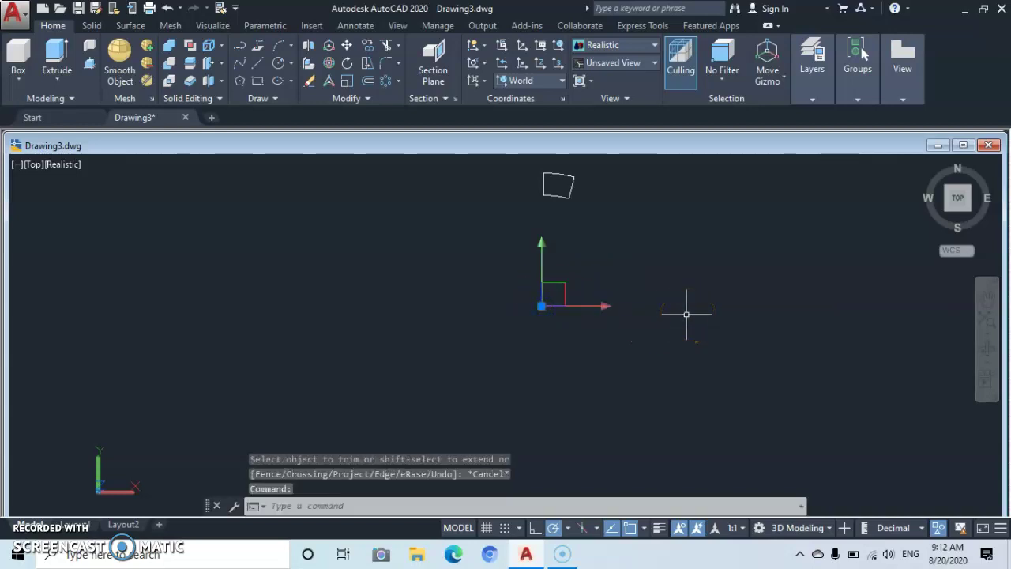
{"action": "key", "text": "Escape"}
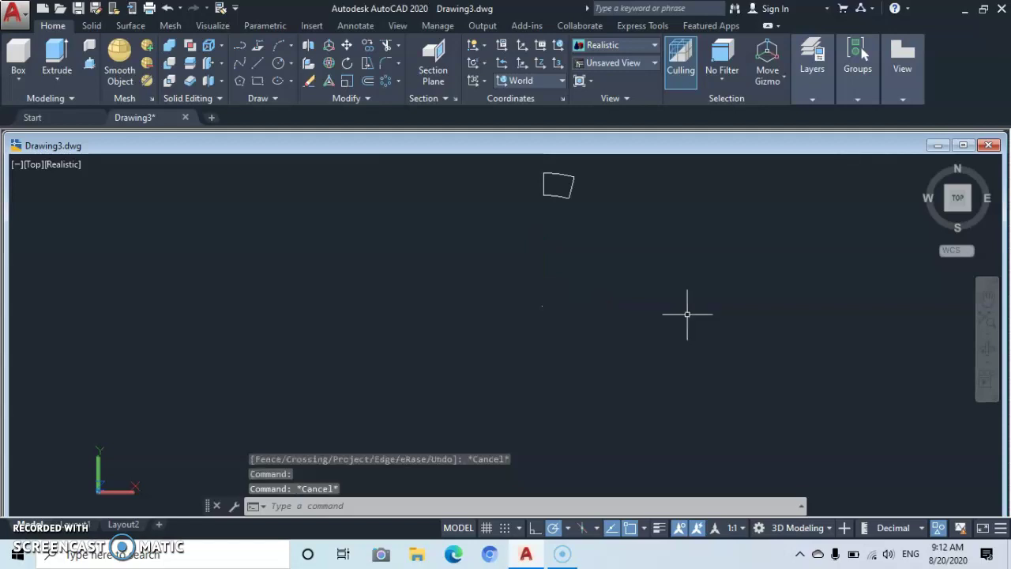
Join the four edges of the small ring segment into one polyline.
{"action": "left_click", "coordinate": [535, 165]}
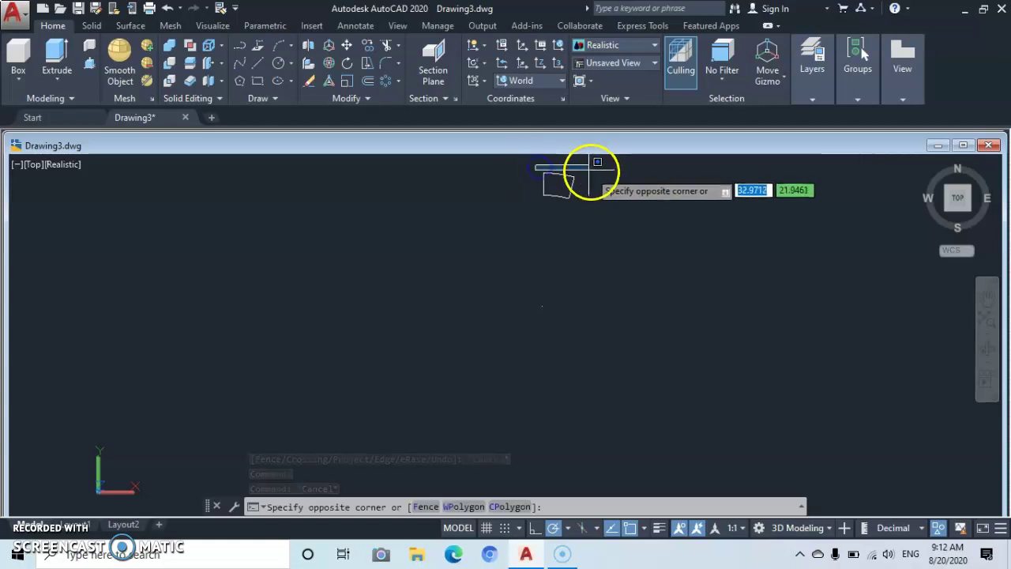
{"action": "left_click", "coordinate": [594, 213]}
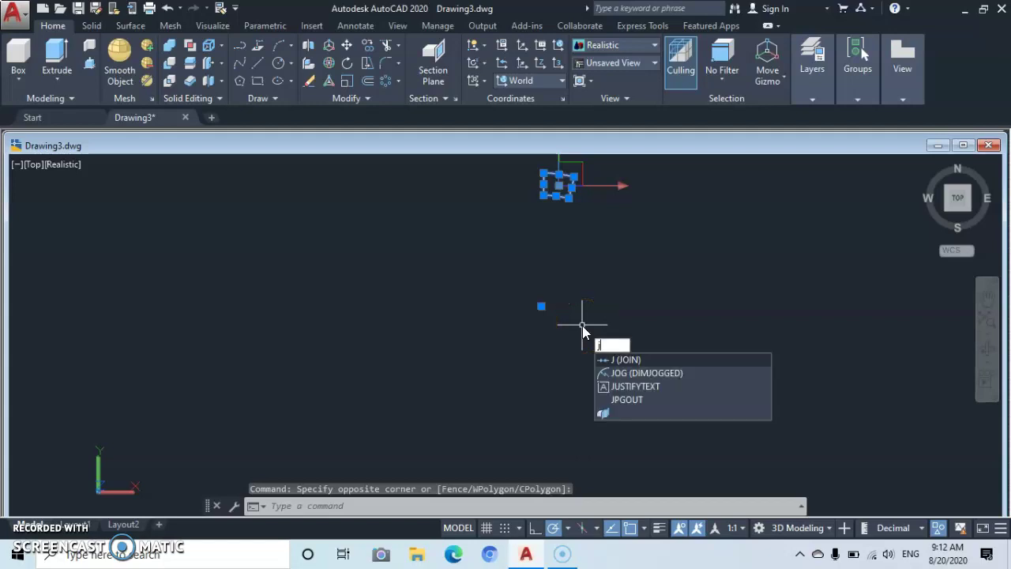
{"action": "key", "text": "Return"}
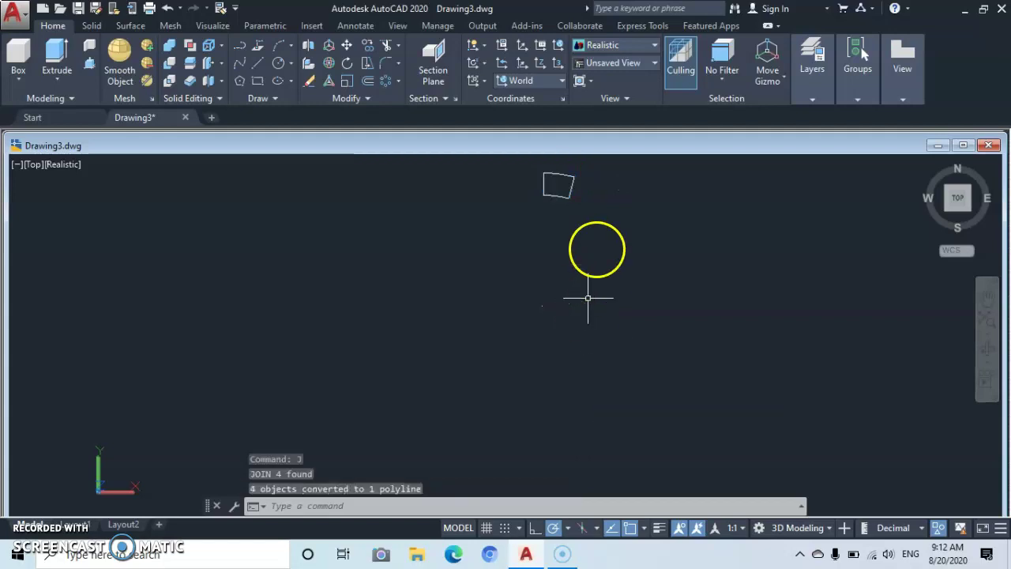
{"action": "left_click", "coordinate": [570, 190]}
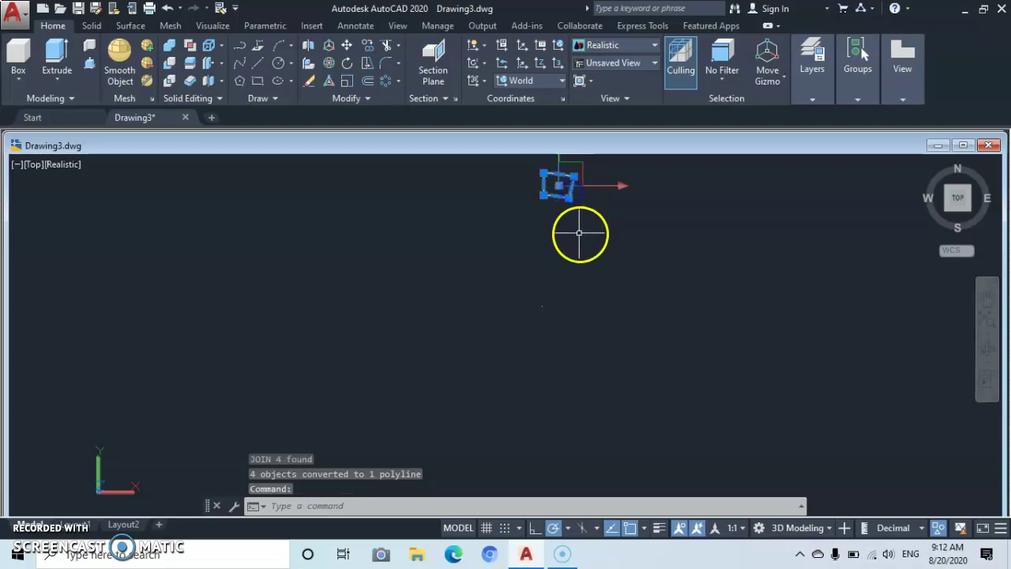
{"action": "key", "text": "Escape"}
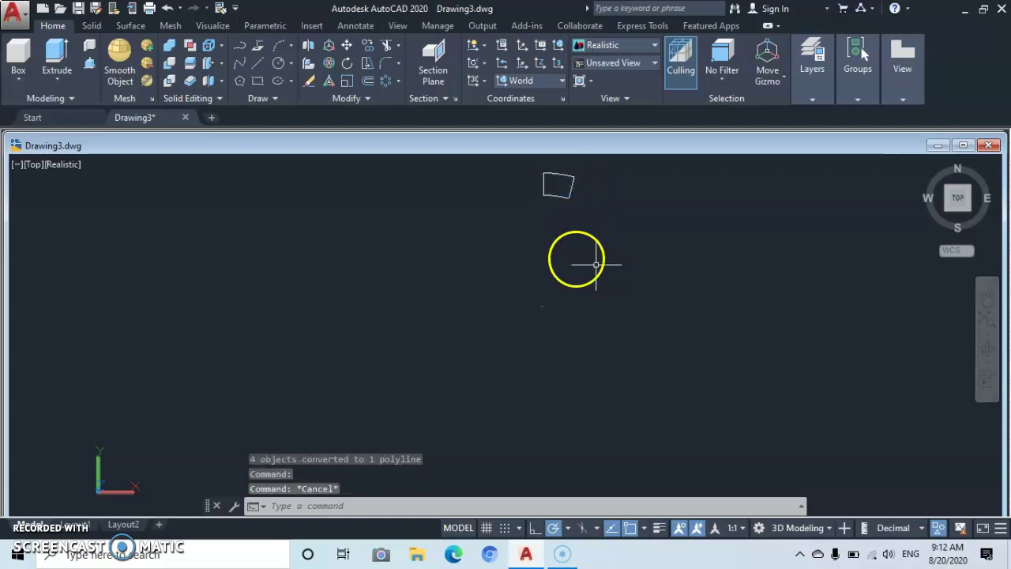
Create a polar array of the segment polyline around the centre mark.
{"action": "left_click", "coordinate": [367, 98]}
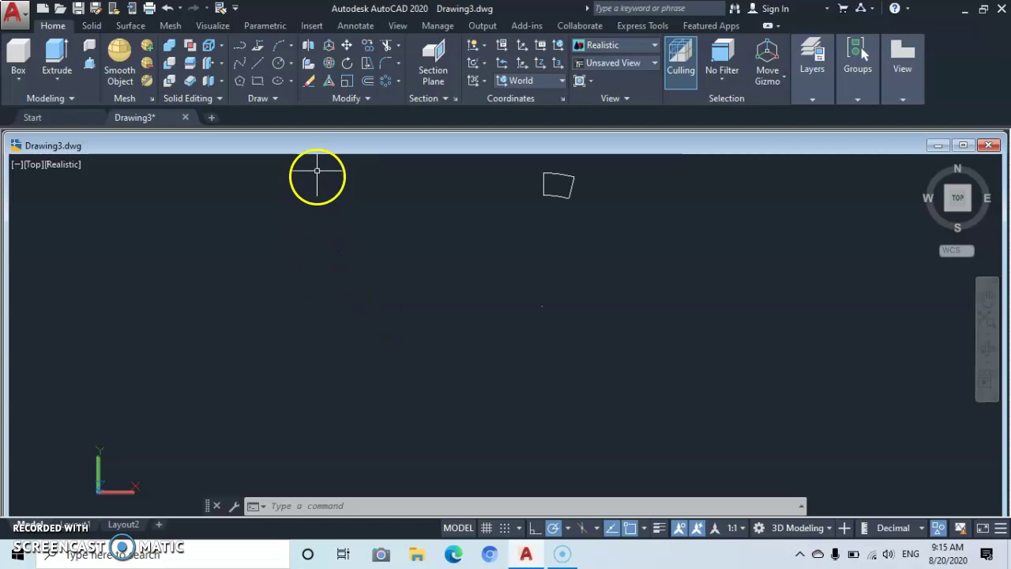
{"action": "left_click", "coordinate": [397, 81]}
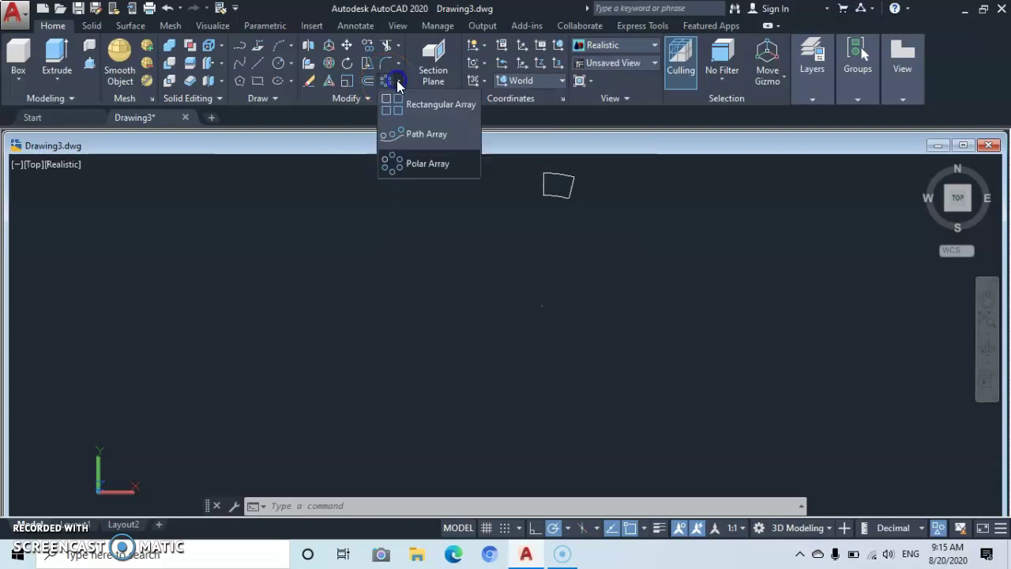
{"action": "left_click", "coordinate": [398, 166]}
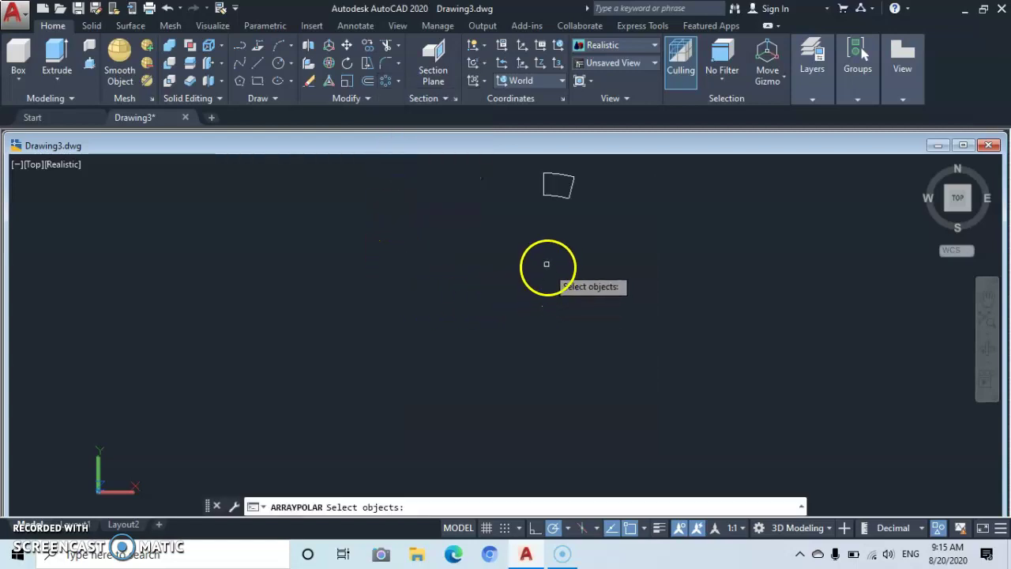
{"action": "left_click", "coordinate": [570, 187]}
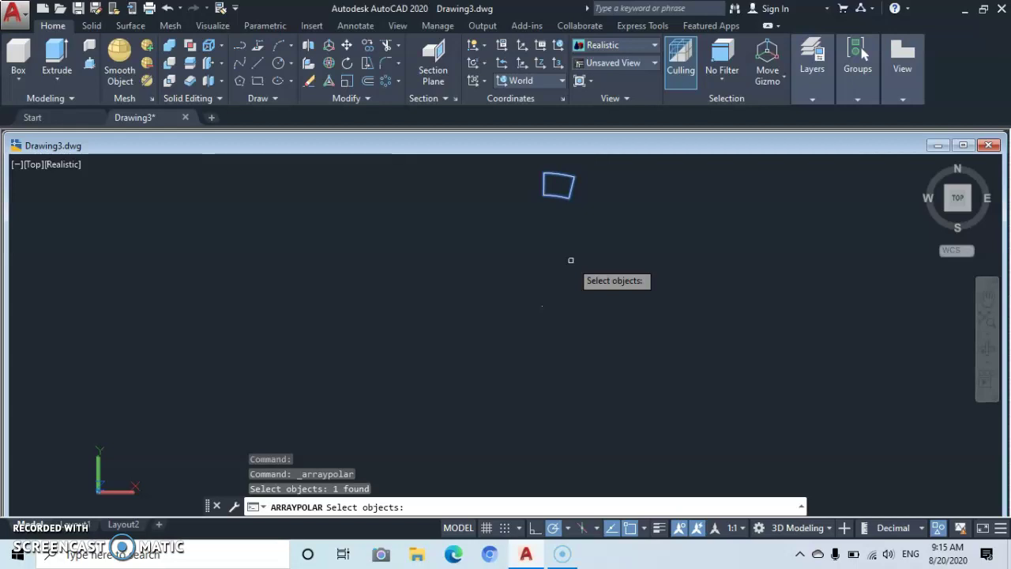
{"action": "key", "text": "Return"}
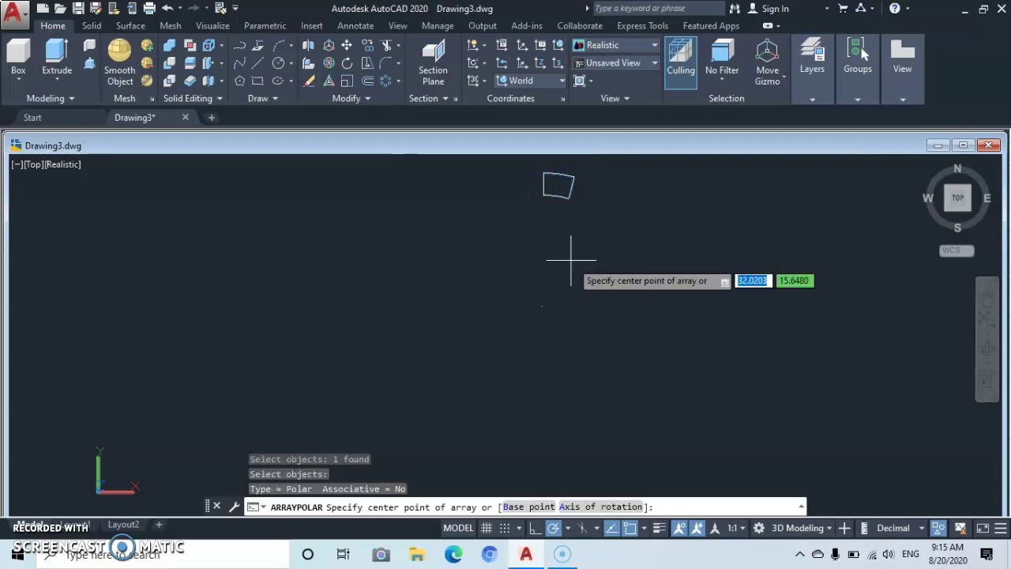
{"action": "left_click", "coordinate": [541, 307]}
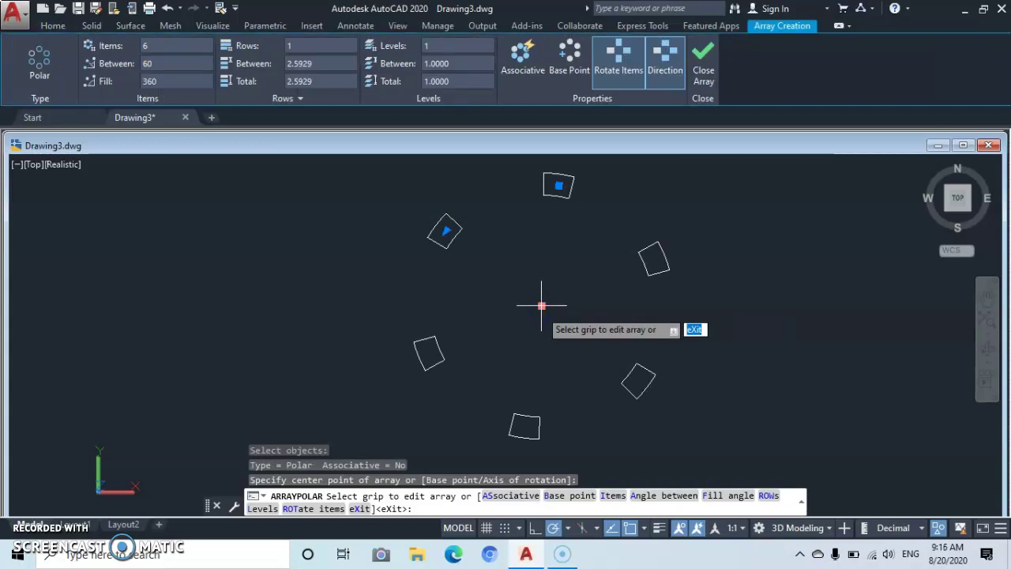
Set the polar array to 12 items, leave it non-associative with rotated items, and finish it.
{"action": "left_click", "coordinate": [160, 46]}
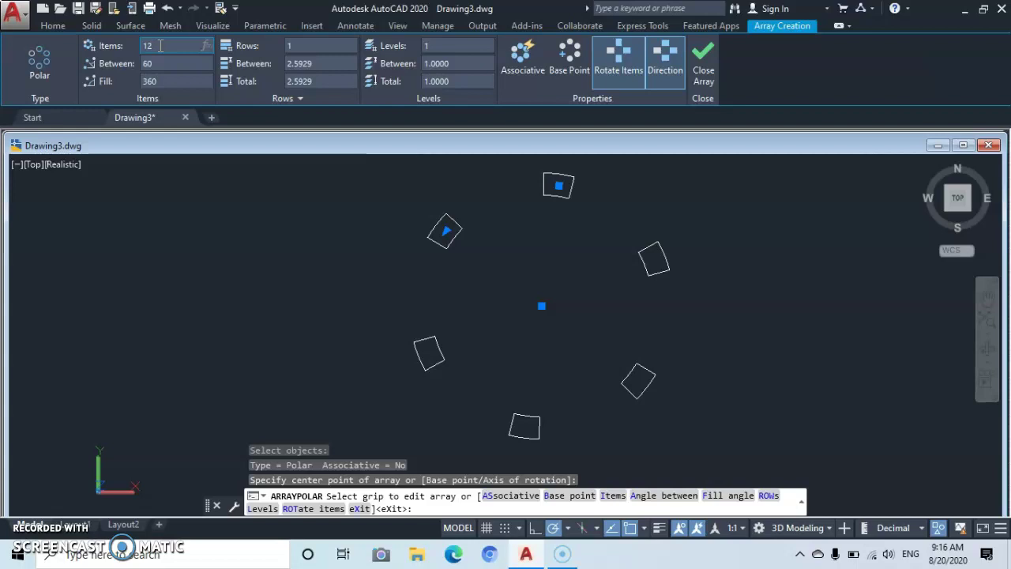
{"action": "key", "text": "Return"}
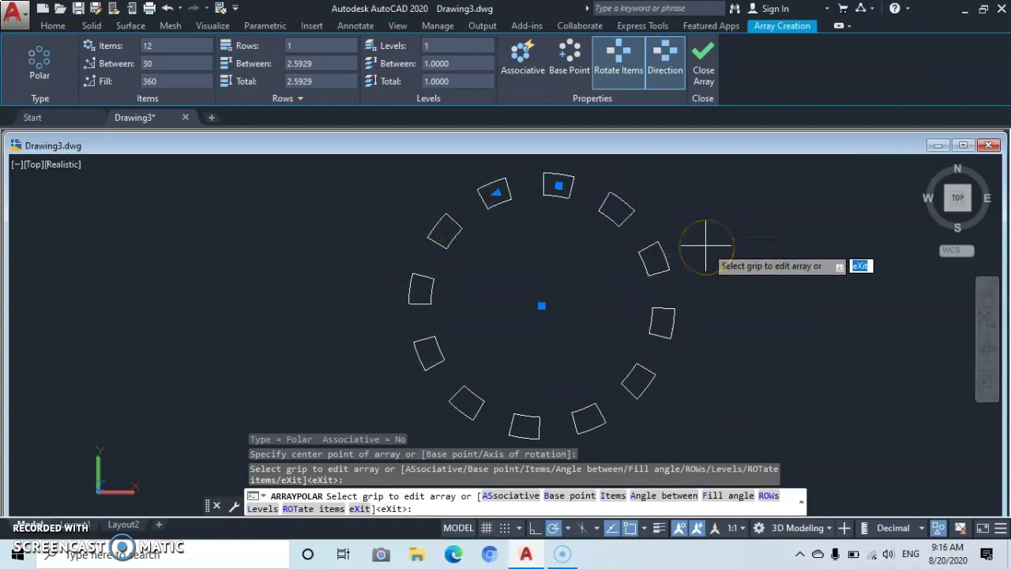
{"action": "left_click", "coordinate": [520, 90]}
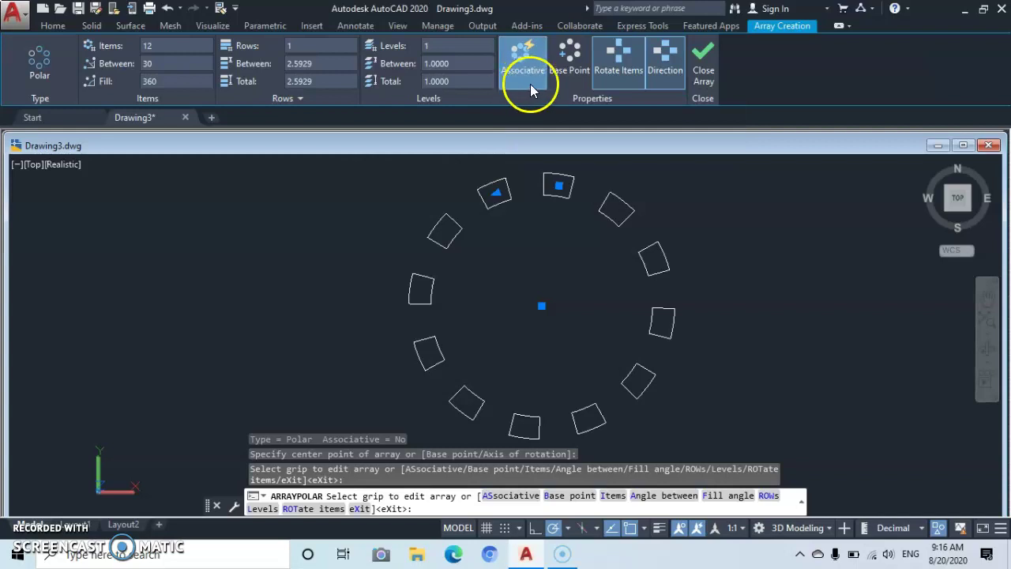
{"action": "left_click", "coordinate": [523, 88]}
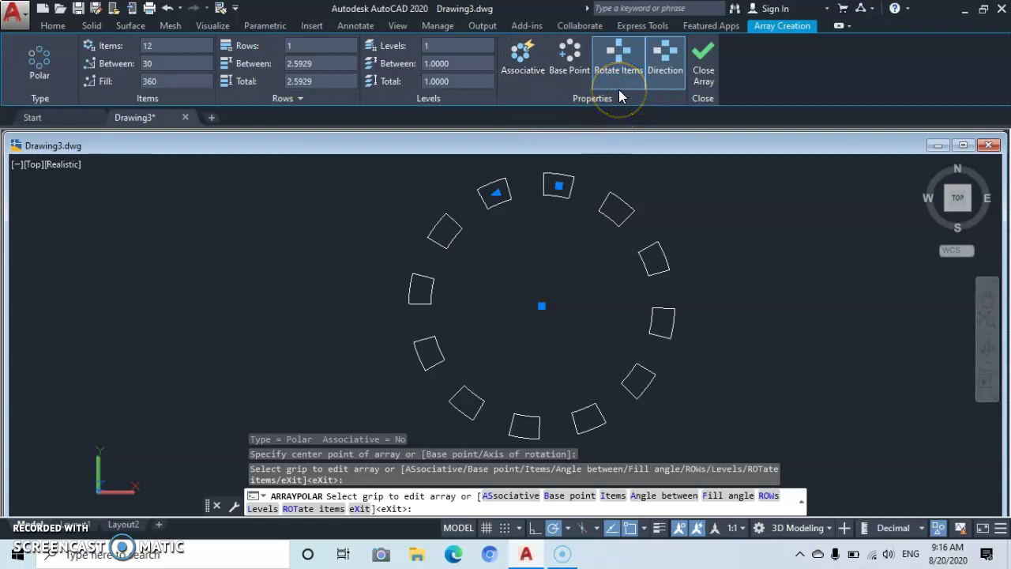
{"action": "left_click", "coordinate": [662, 69]}
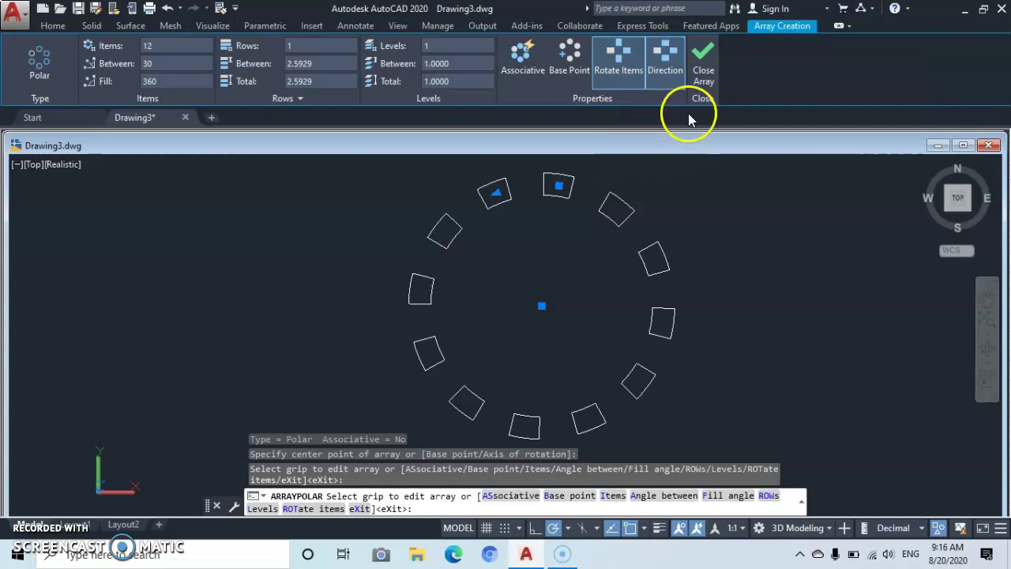
{"action": "left_click", "coordinate": [702, 72]}
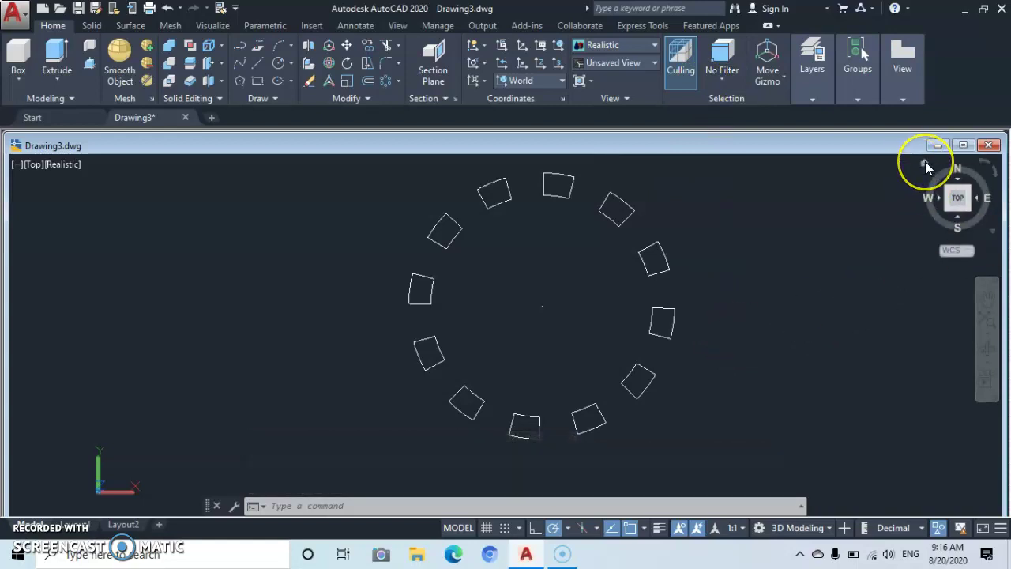
Show the arrayed segments from the 3D home view in parallel projection.
{"action": "left_click", "coordinate": [925, 163]}
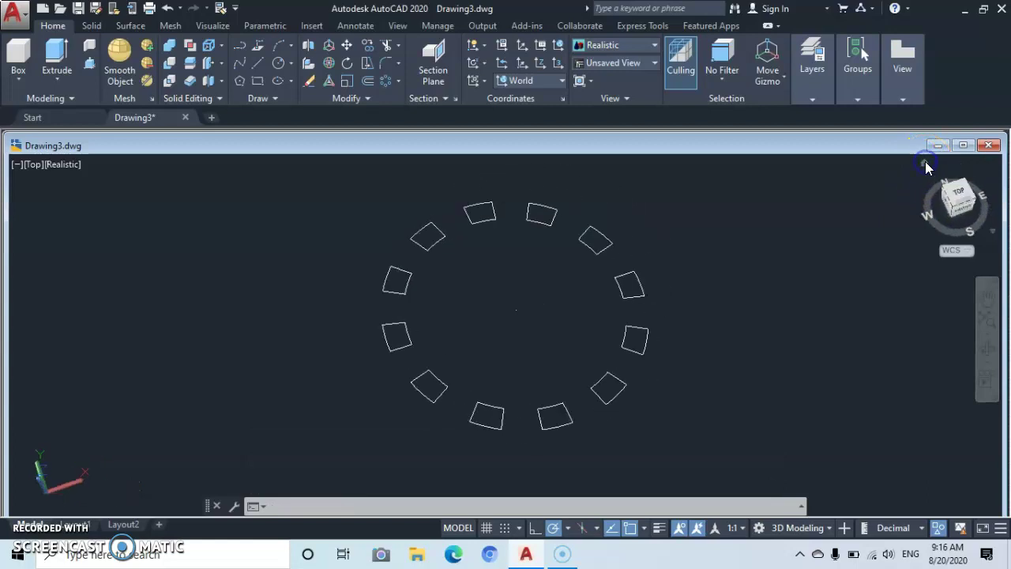
{"action": "right_click", "coordinate": [960, 243]}
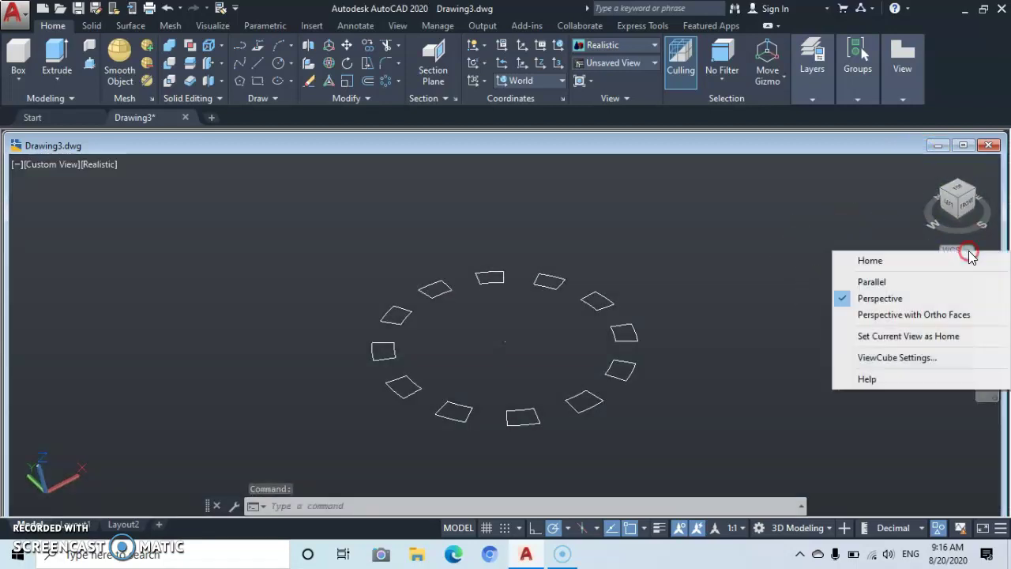
{"action": "left_click", "coordinate": [863, 281]}
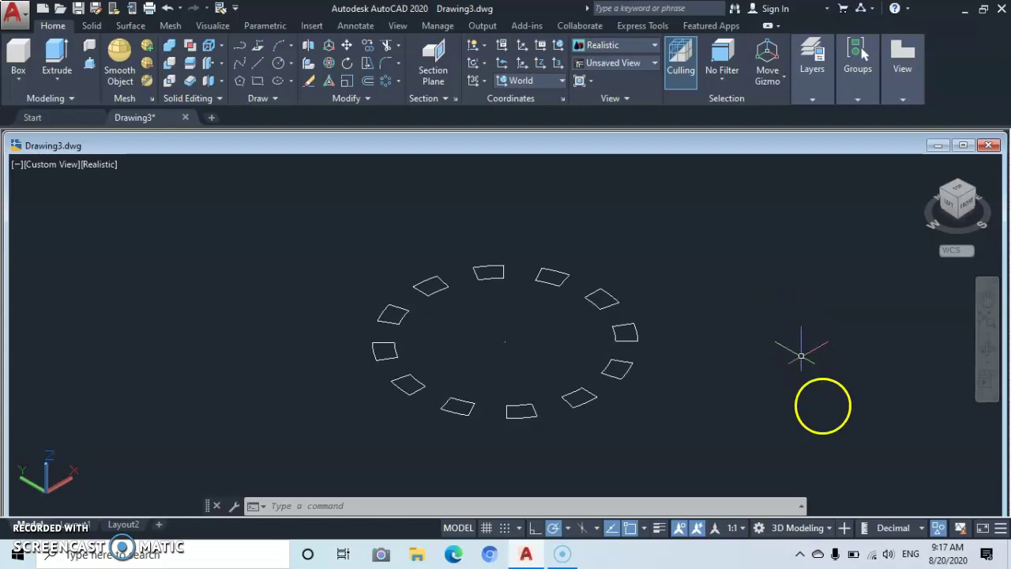
End the object isolation to bring the bored cylinder back together with the arrayed segment profiles.
{"action": "left_click", "coordinate": [940, 534]}
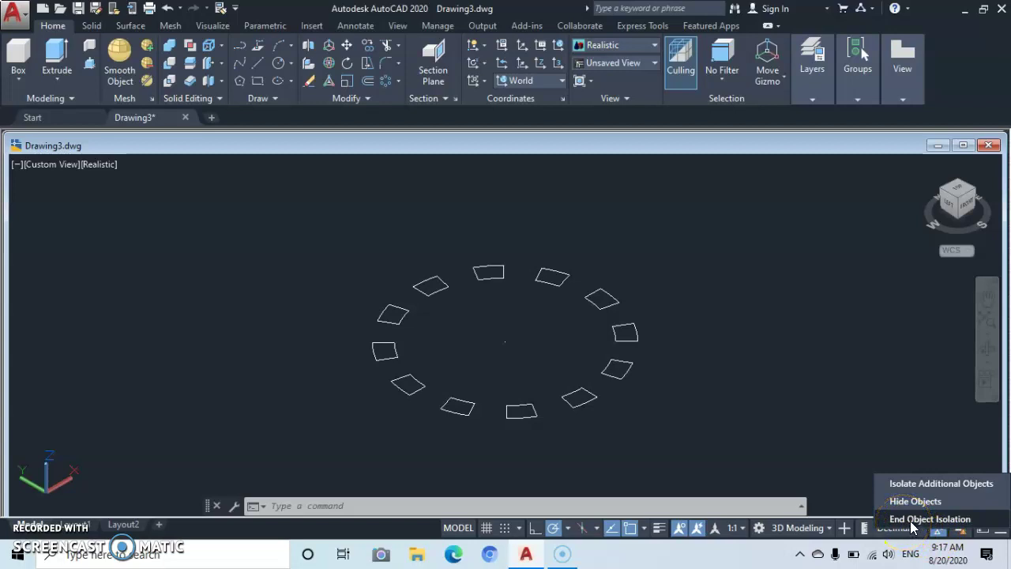
{"action": "left_click", "coordinate": [928, 519]}
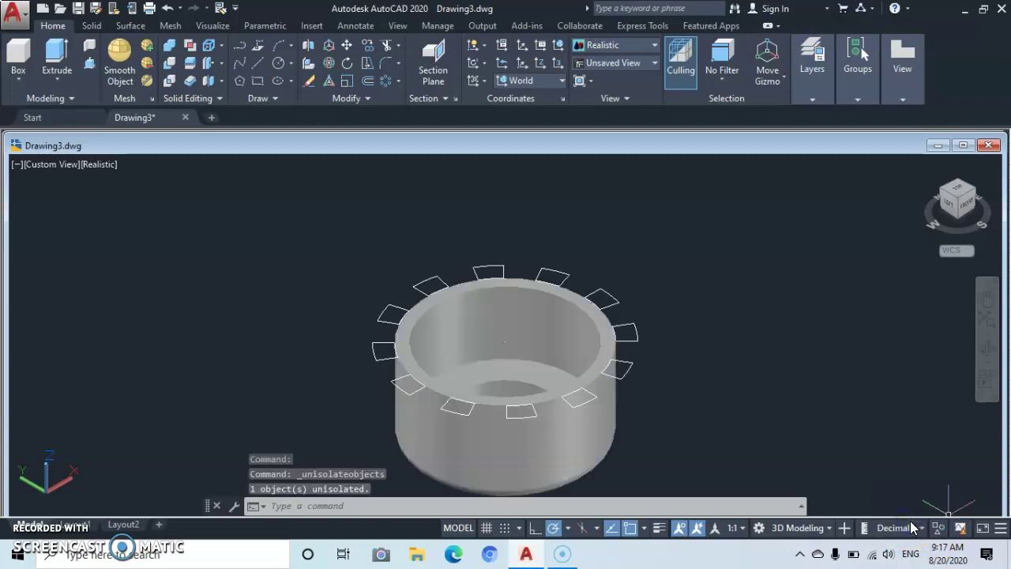
{"action": "middle_click_drag", "start_coordinate": [542, 451], "coordinate": [546, 413]}
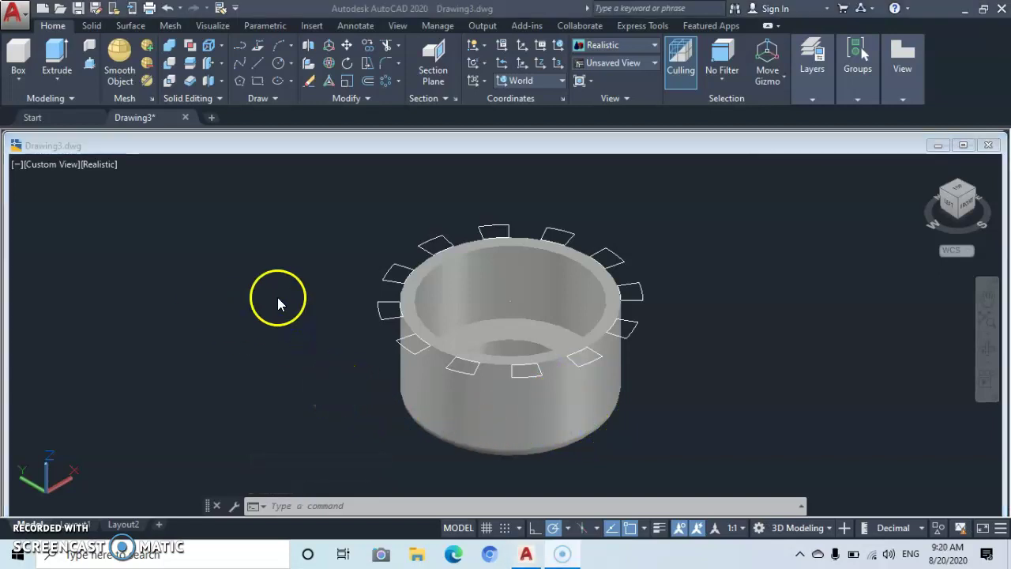
Extrude all 12 segment profiles downward along the cylinder's outer wall to a height of 5.
{"action": "left_click", "coordinate": [63, 59]}
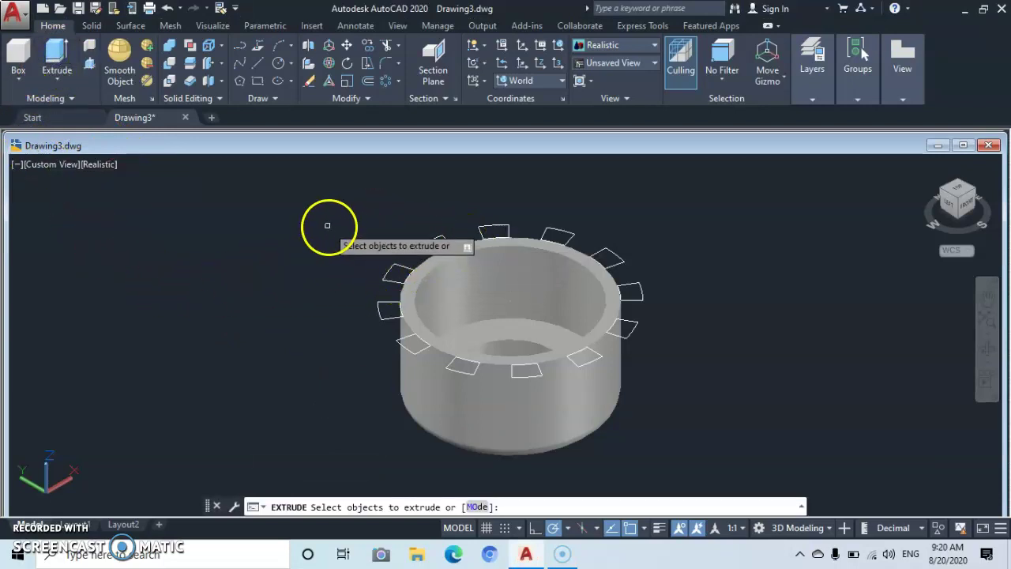
{"action": "left_click", "coordinate": [356, 206]}
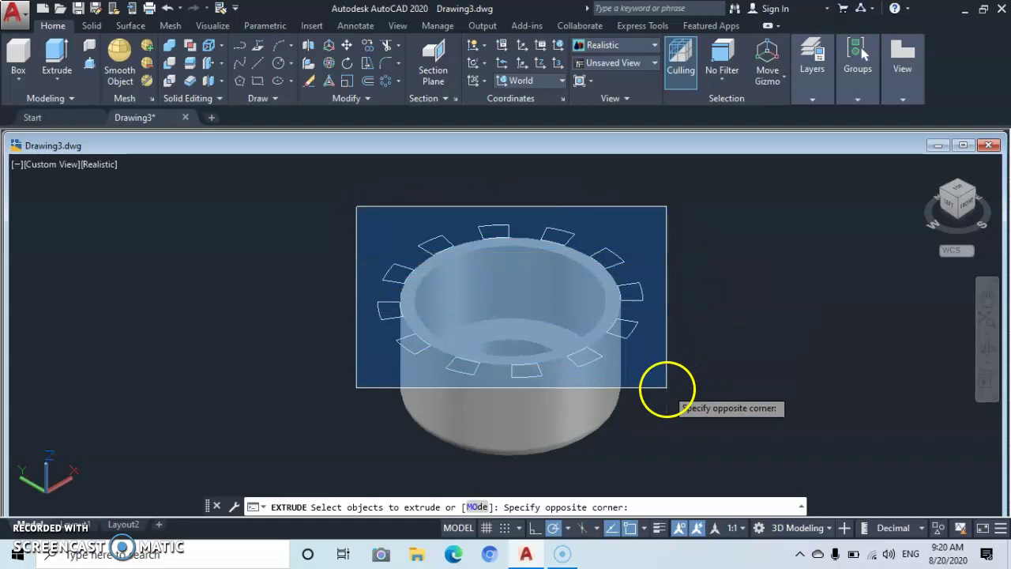
{"action": "left_click", "coordinate": [666, 387]}
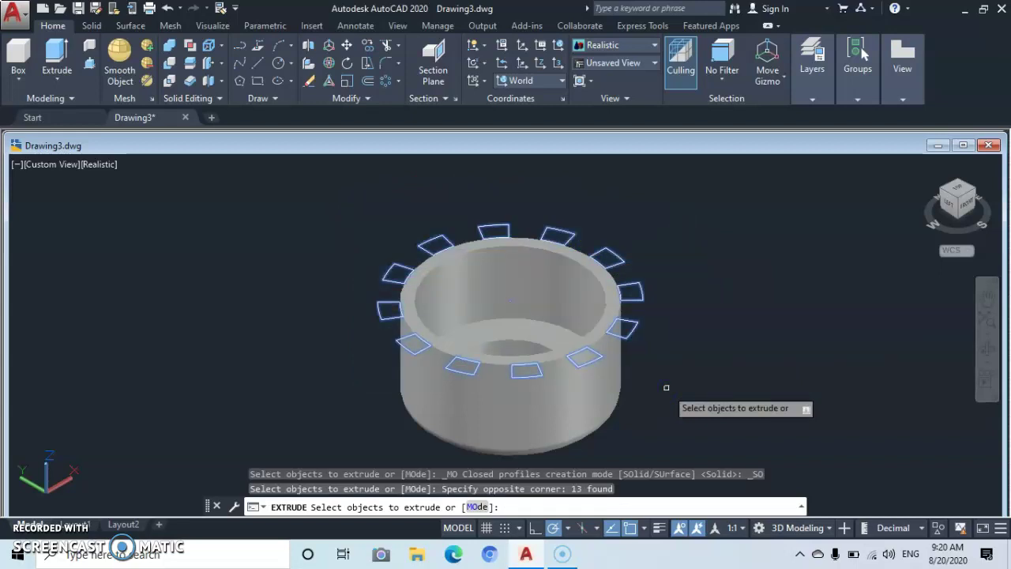
{"action": "key", "text": "Return"}
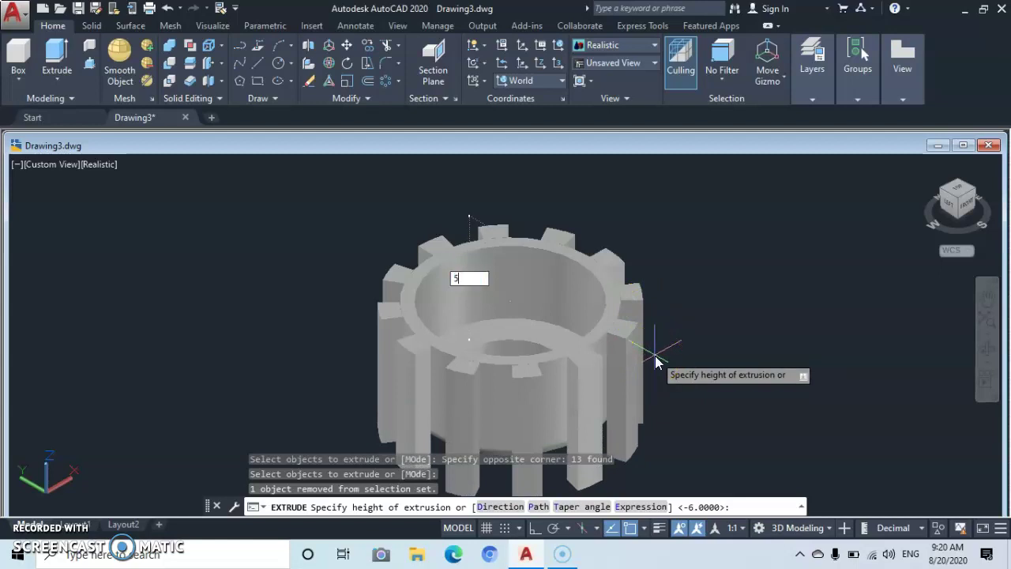
{"action": "key", "text": "Return"}
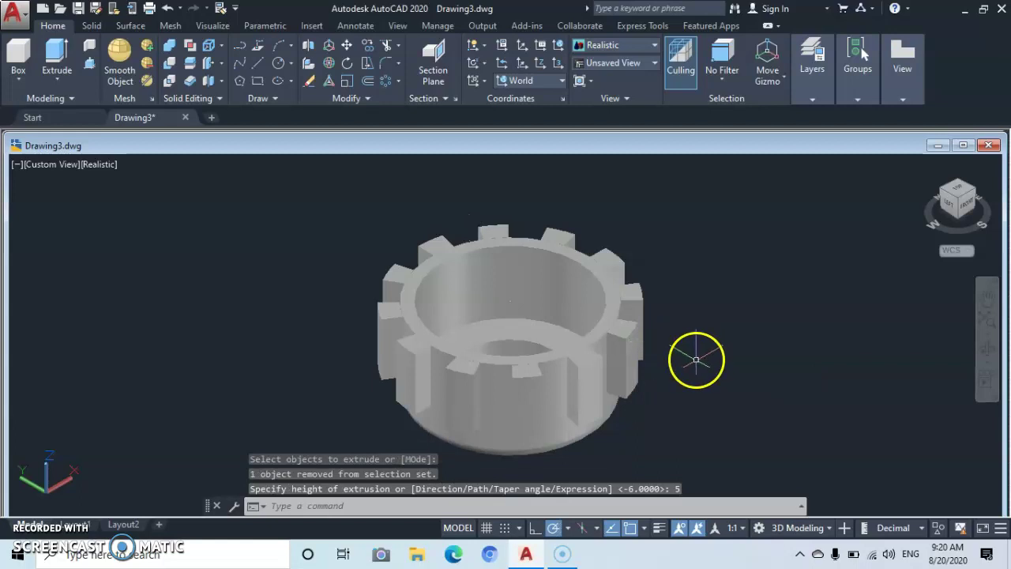
Inspect the part from a steeper angle and check whether the ribs and the cylinder body are separate solids.
{"action": "left_click", "coordinate": [987, 349]}
{"action": "left_click_drag", "start_coordinate": [581, 383], "coordinate": [549, 417]}
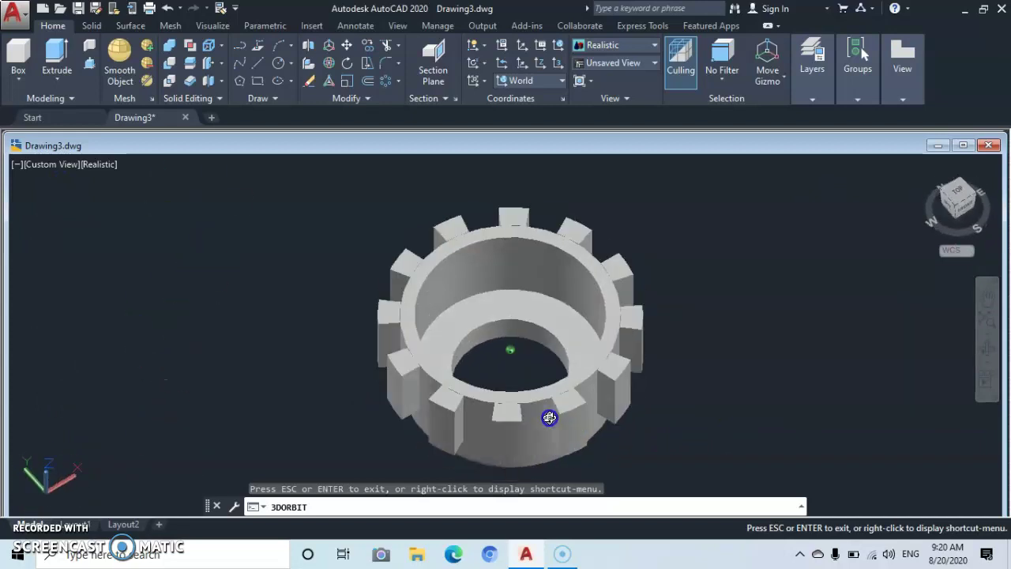
{"action": "right_click", "coordinate": [749, 398]}
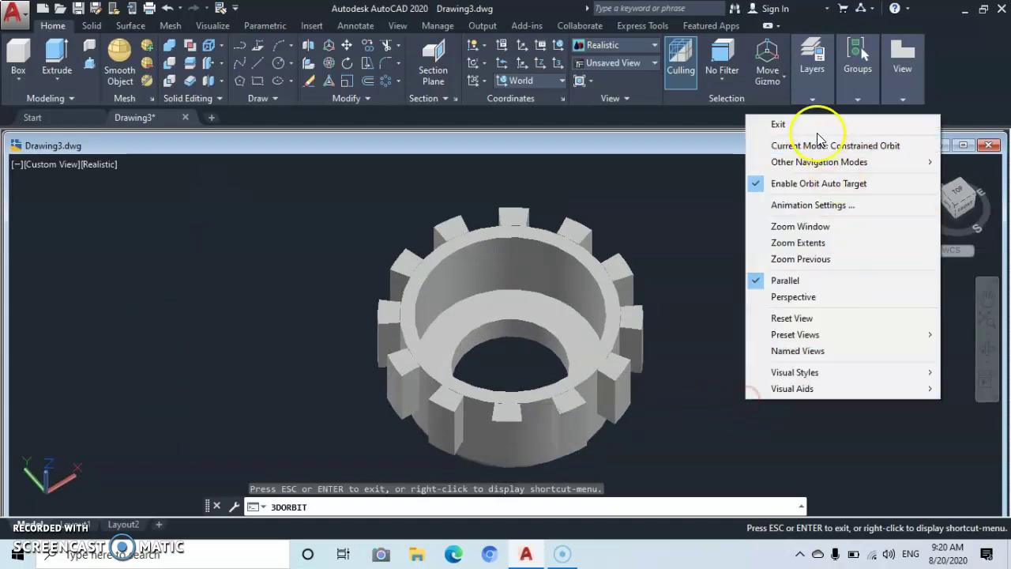
{"action": "left_click", "coordinate": [811, 124]}
{"action": "left_click", "coordinate": [642, 311]}
{"action": "left_click", "coordinate": [624, 269]}
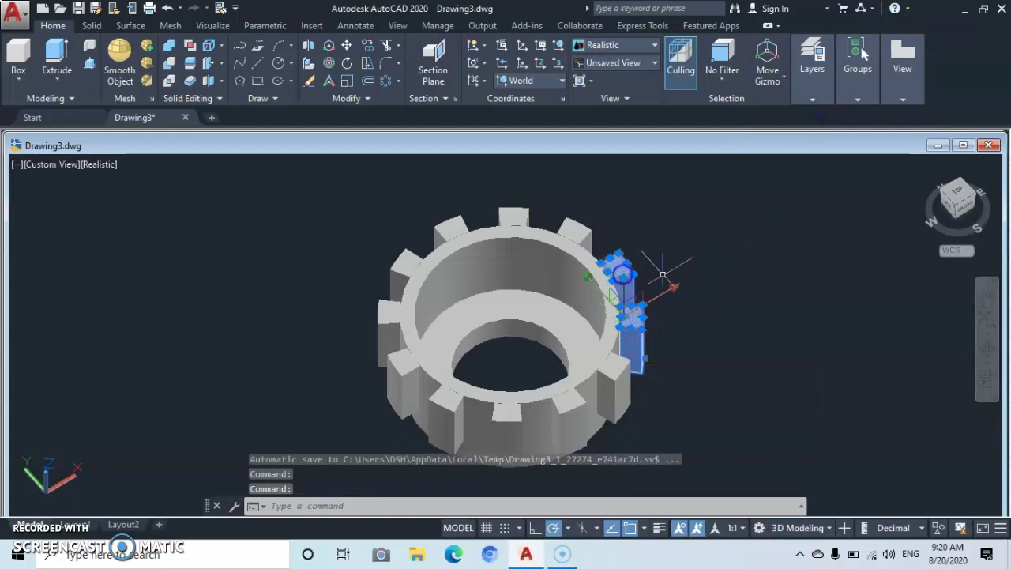
{"action": "left_click", "coordinate": [407, 306]}
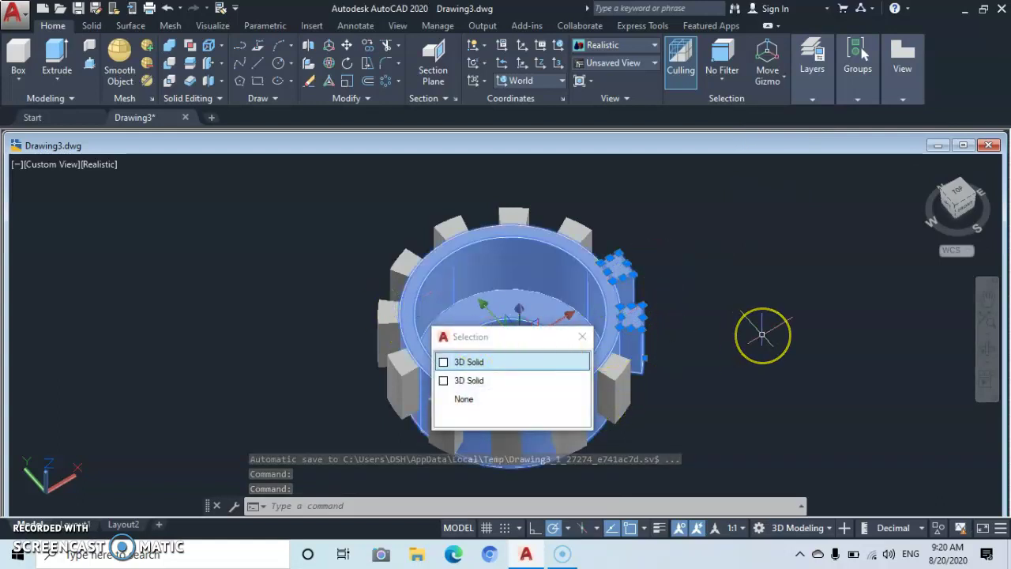
{"action": "left_click", "coordinate": [762, 335]}
{"action": "key", "text": "Escape"}
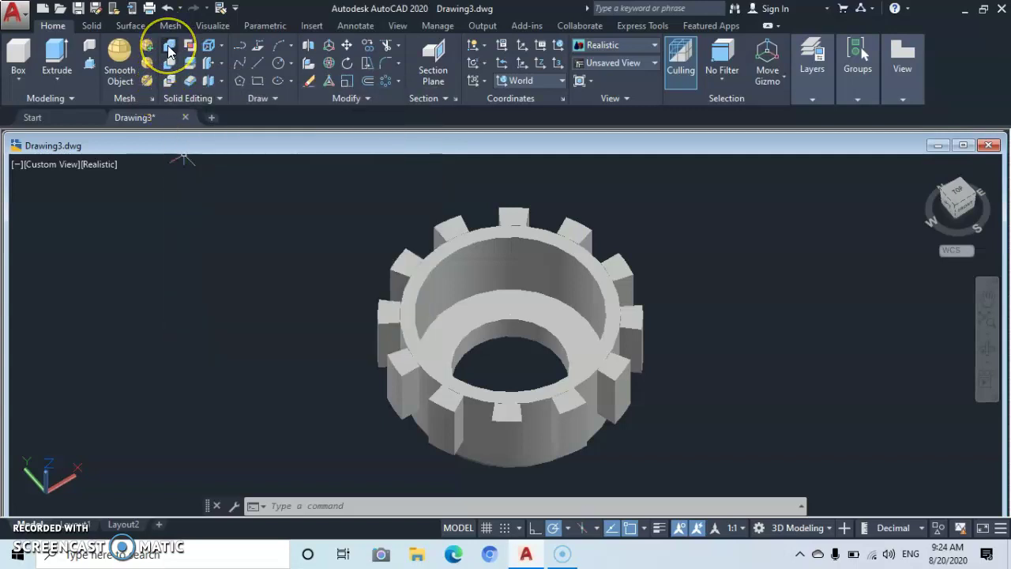
Union the cylinder body and all extruded ribs into a single solid.
{"action": "left_click", "coordinate": [168, 45]}
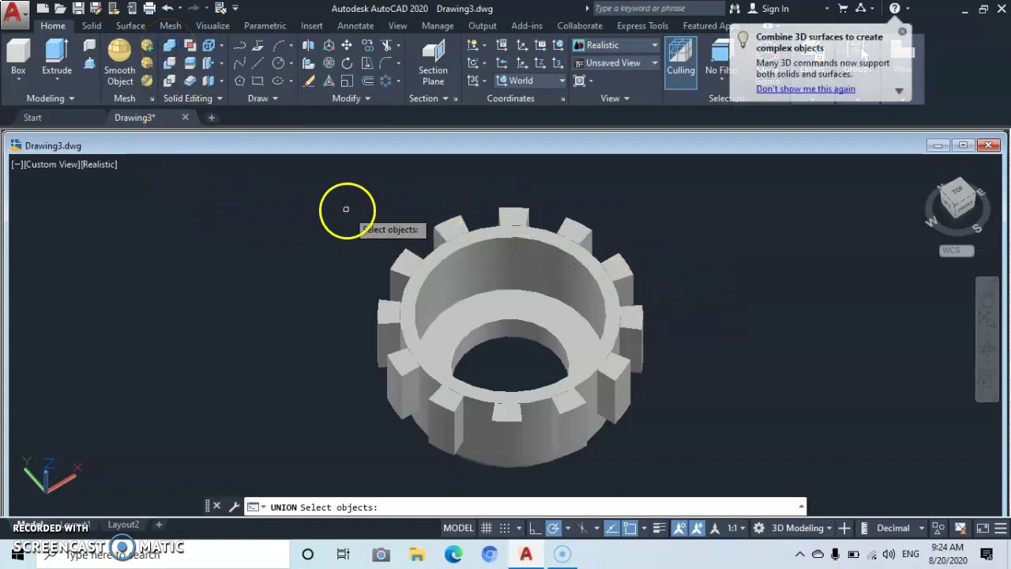
{"action": "left_click", "coordinate": [693, 199]}
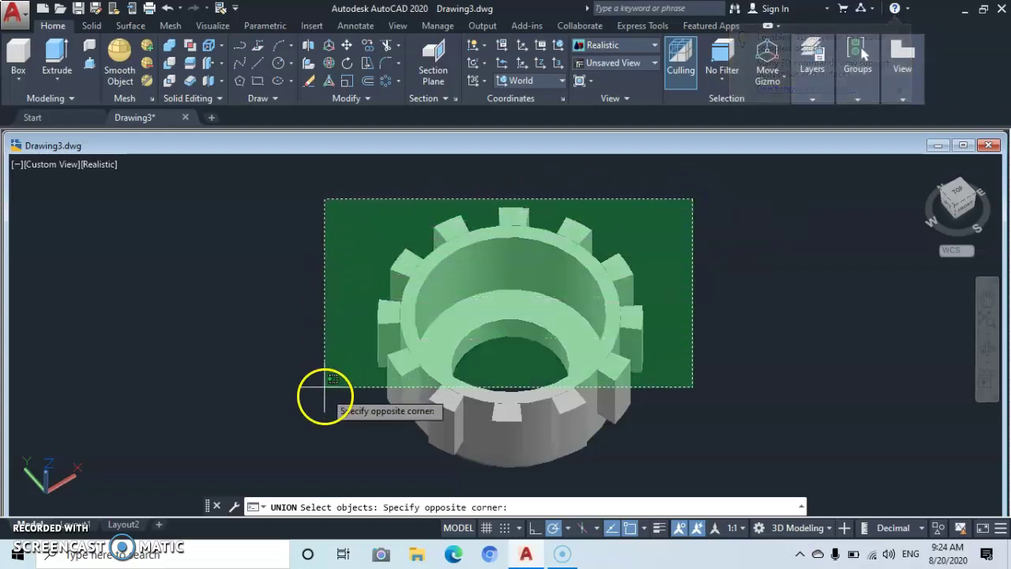
{"action": "left_click", "coordinate": [343, 477]}
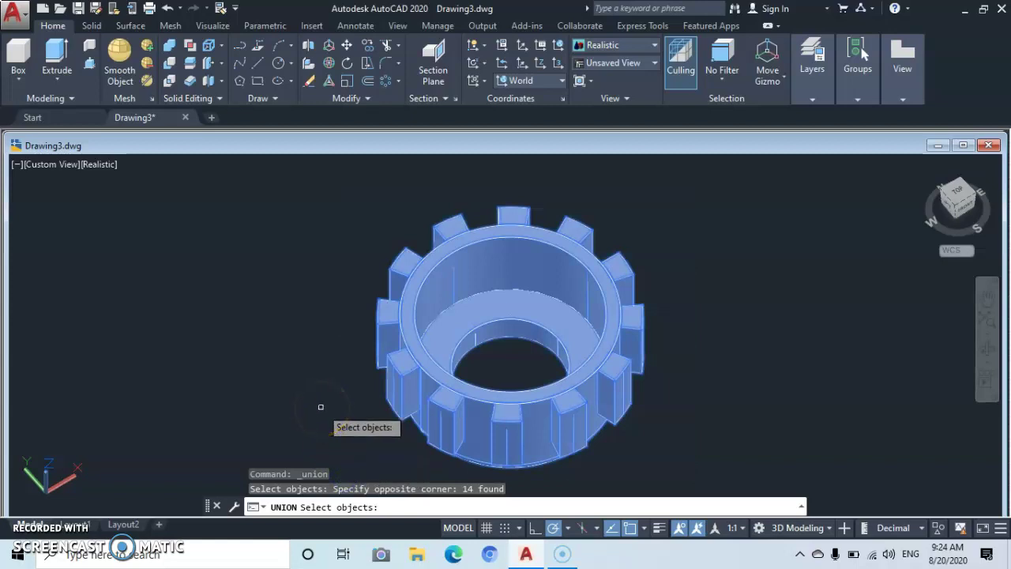
{"action": "key", "text": "Return"}
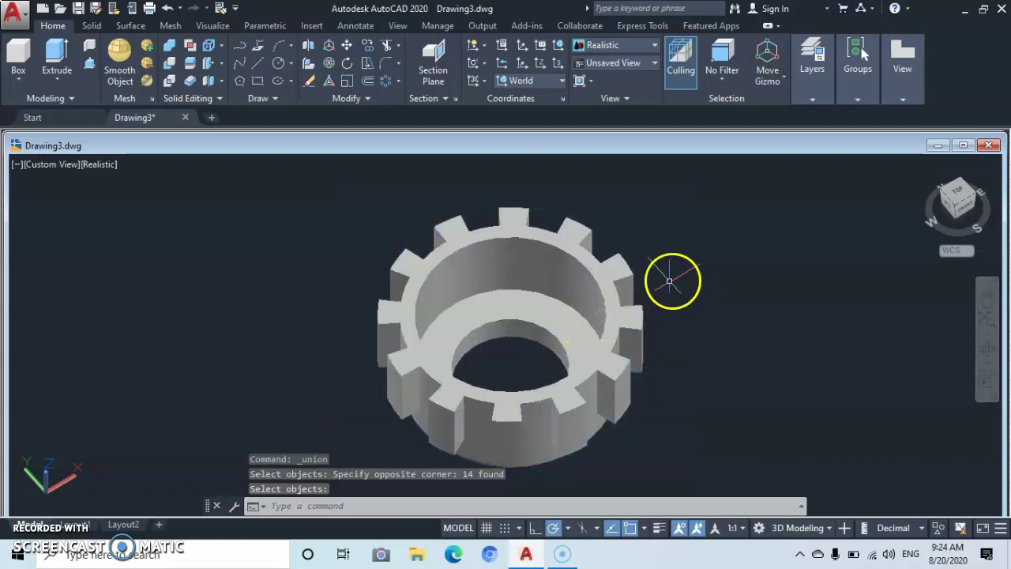
{"action": "left_click", "coordinate": [635, 324]}
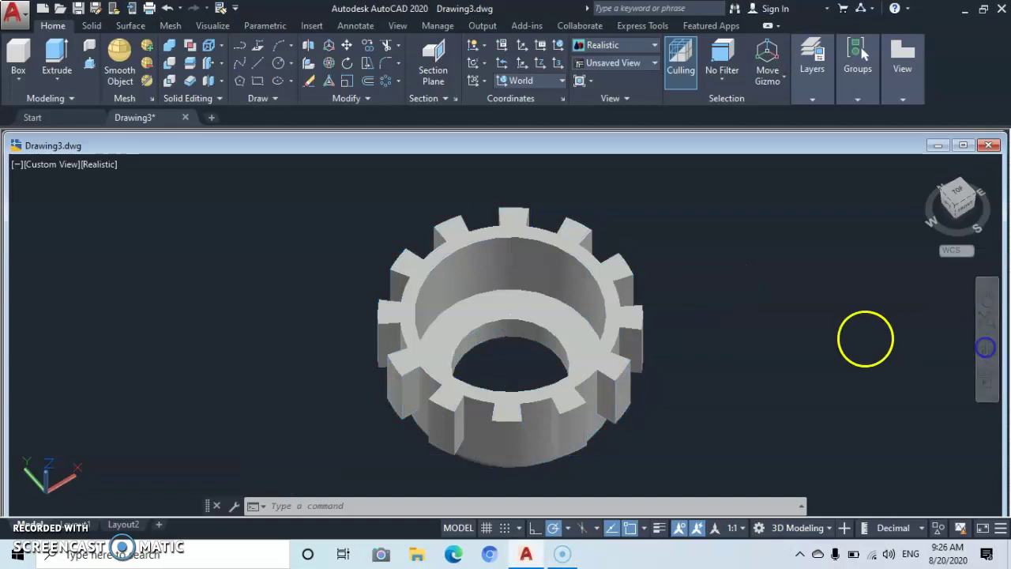
Set the ribbed part spinning with Continuous Orbit to view it from all sides.
{"action": "left_click", "coordinate": [987, 364]}
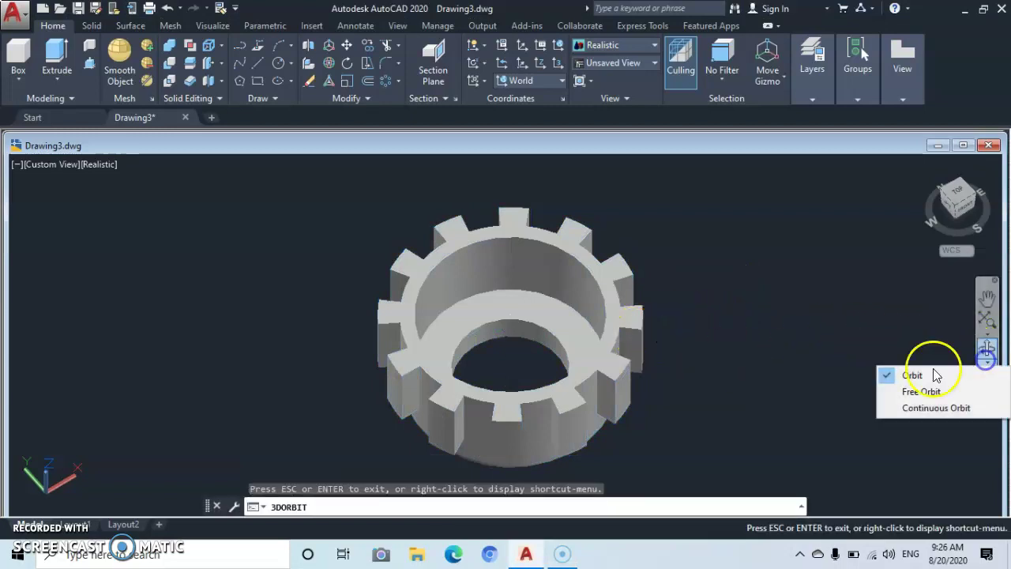
{"action": "left_click", "coordinate": [906, 408]}
{"action": "left_click_drag", "start_coordinate": [481, 361], "coordinate": [638, 359]}
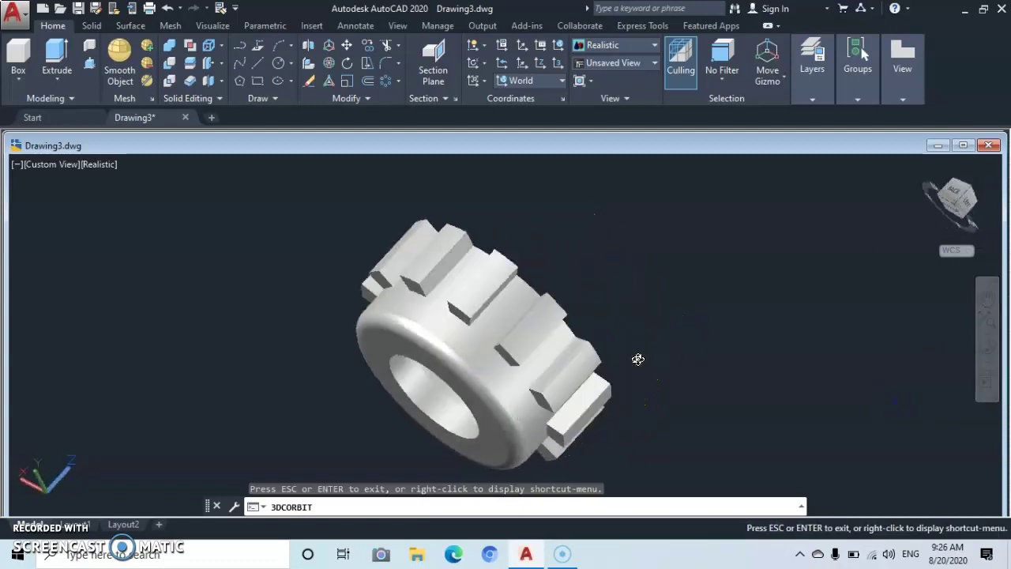